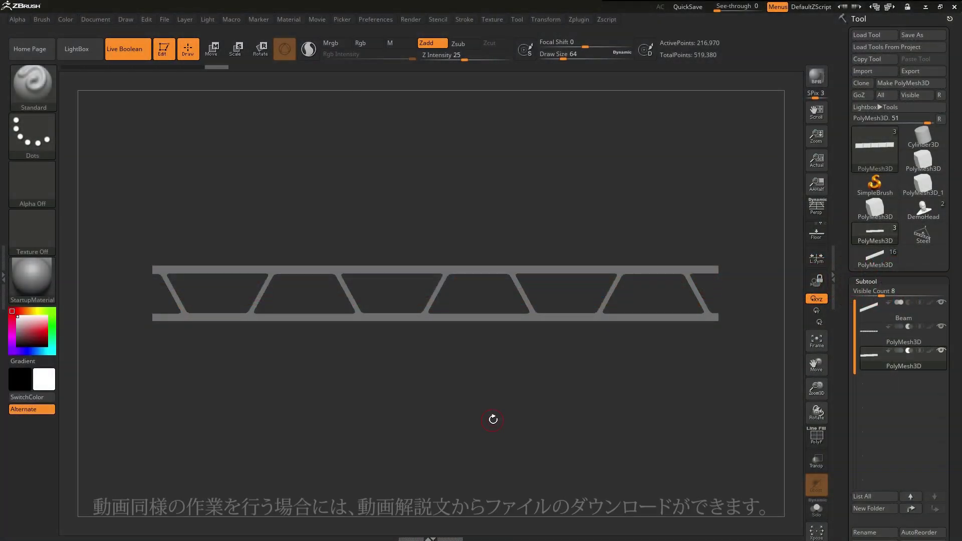
Orbit the truss to look straight down its end at the rectangular section and diagonal braces
left_click_drag(493, 420, 591, 423)
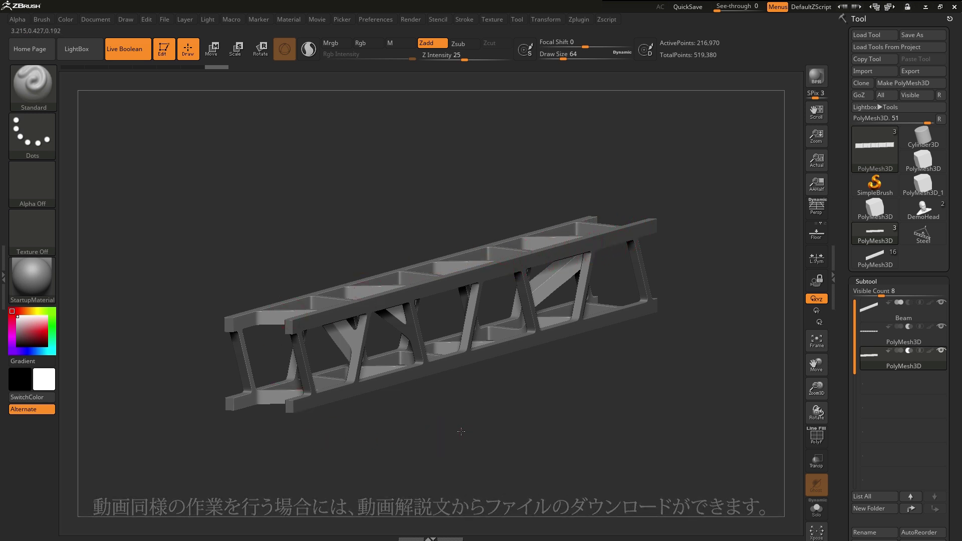
mouse_move(441, 427)
left_mouse_down()
mouse_move(629, 401)
mouse_move(661, 309)
left_mouse_up()
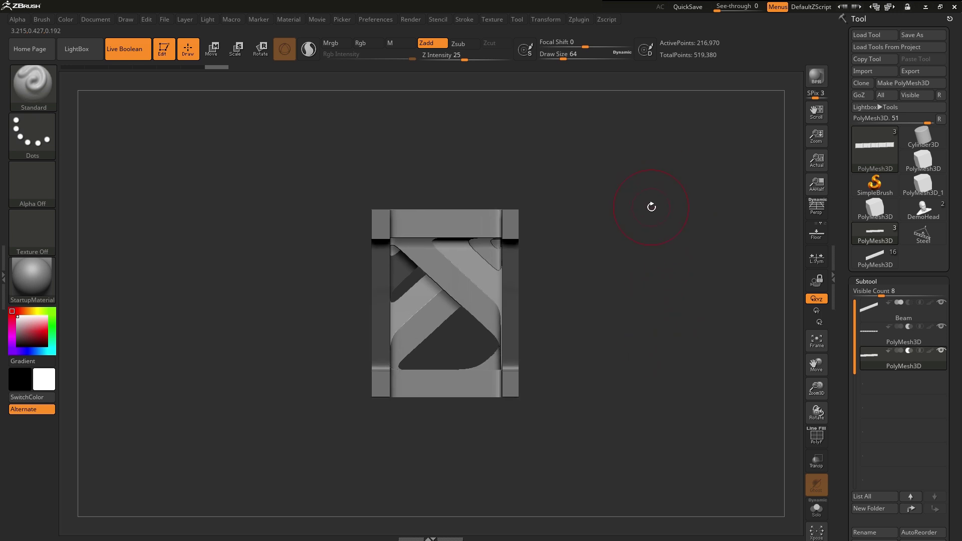
Open Spotlight, frame the beam end, and place a duplicate of the triangle image at right
key("shift+z")
key("f")
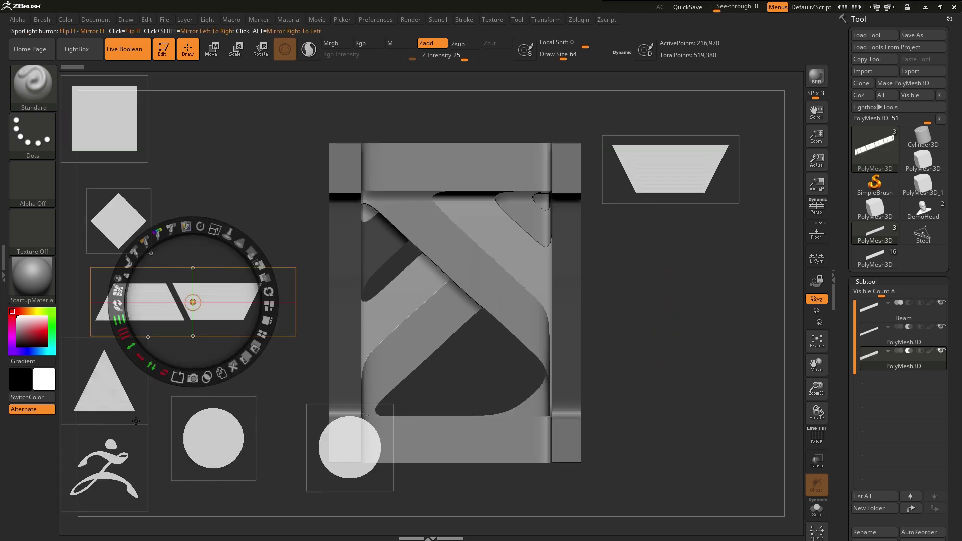
left_click(103, 382)
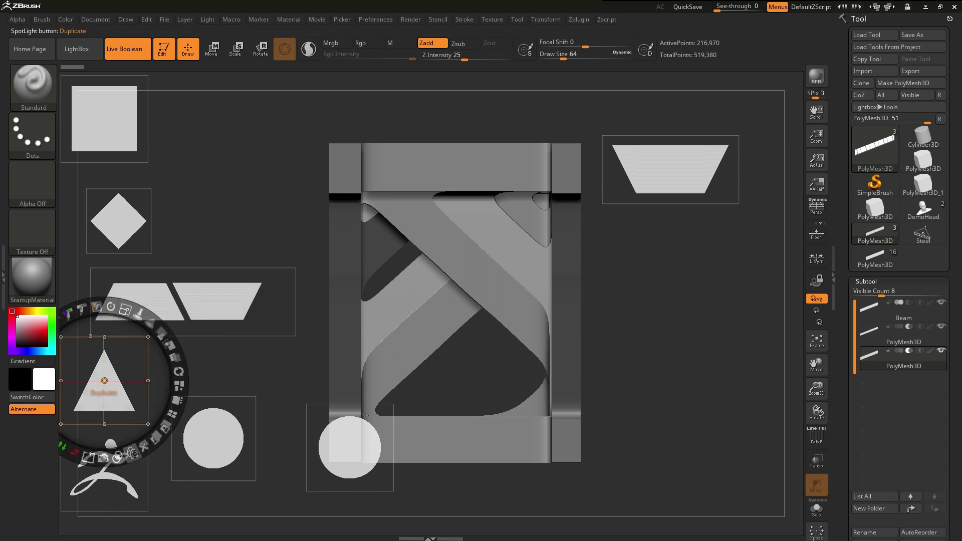
left_click(133, 454)
left_click_drag(120, 409, 703, 314)
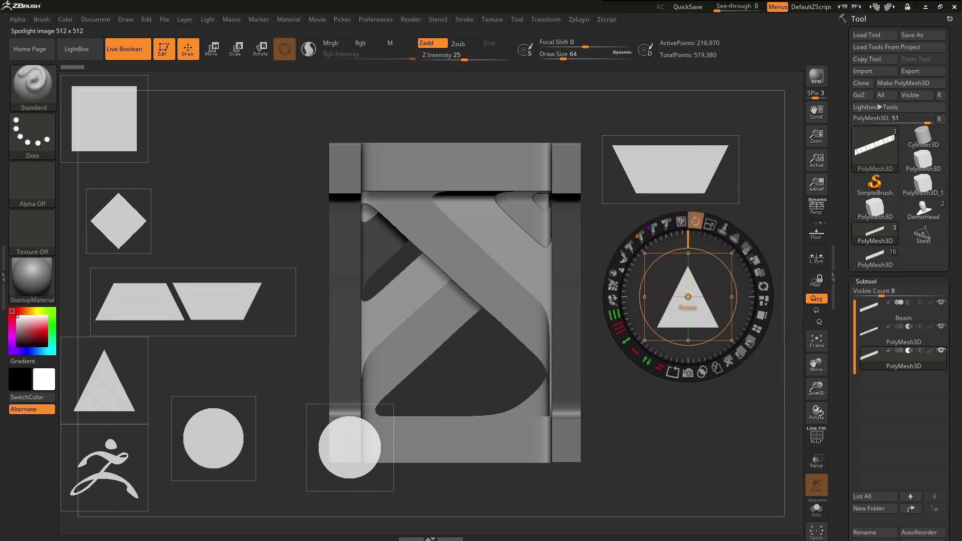
Rotate and stretch the triangle copy into a tall thin wedge over the beam's right side
left_click_drag(696, 221, 614, 297)
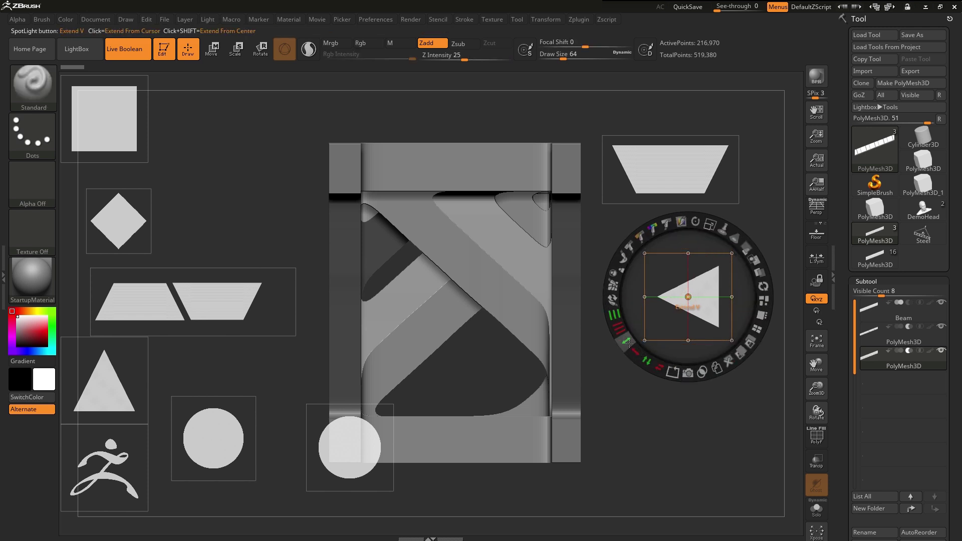
mouse_move(627, 341)
left_mouse_down()
mouse_move(661, 398)
mouse_move(621, 282)
left_mouse_up()
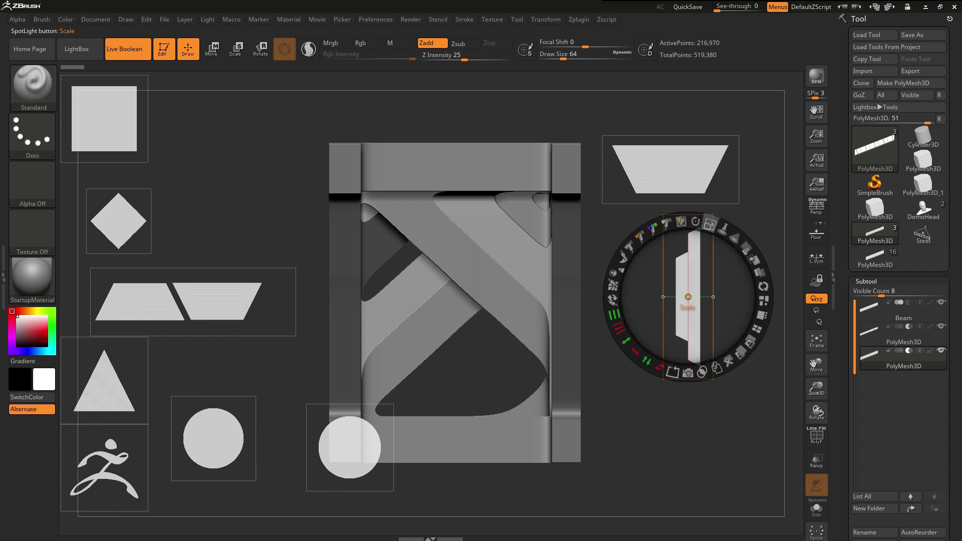
mouse_move(695, 221)
left_mouse_down()
mouse_move(627, 254)
mouse_move(608, 250)
mouse_move(607, 270)
left_mouse_up()
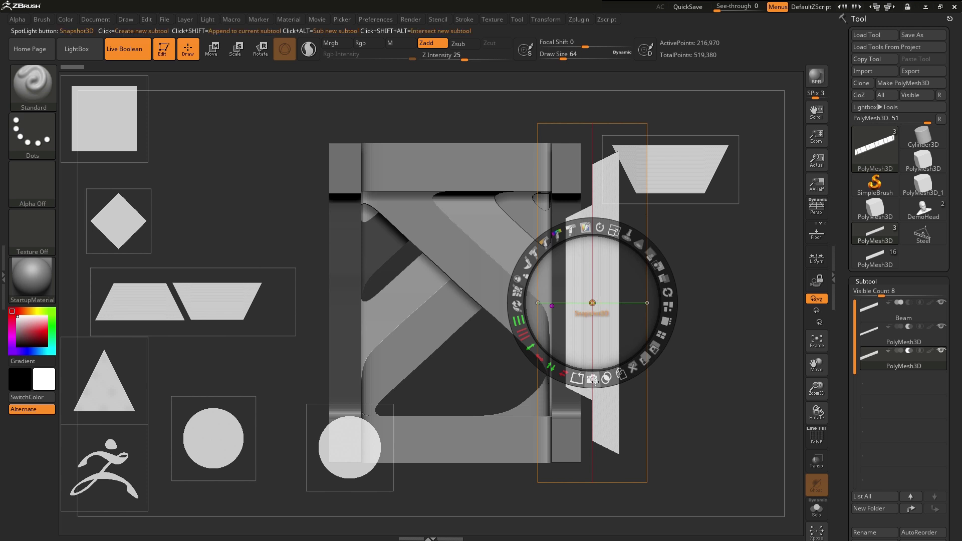
Snapshot the wedge into a new PolyMesh3D subtool, close Spotlight, and frame the whole truss
left_click(593, 380)
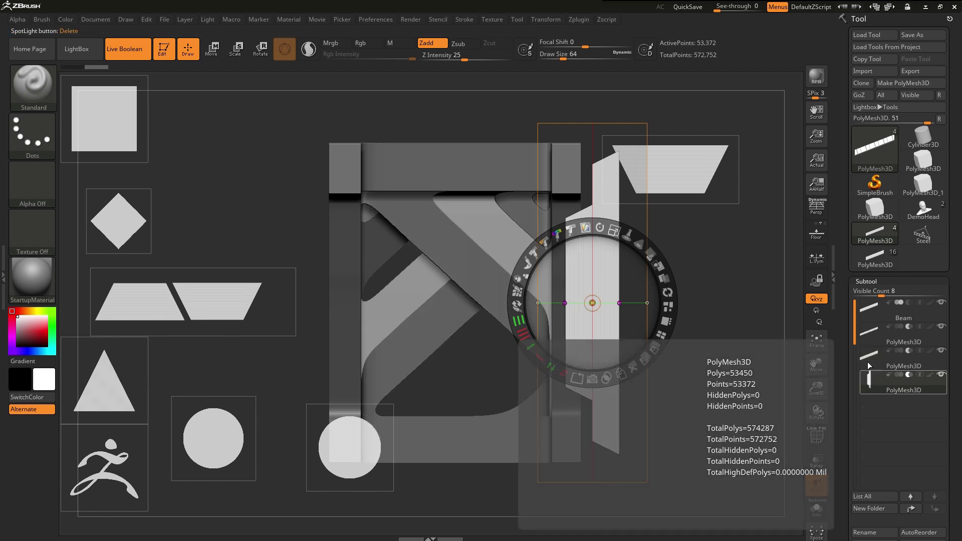
key("shift+z")
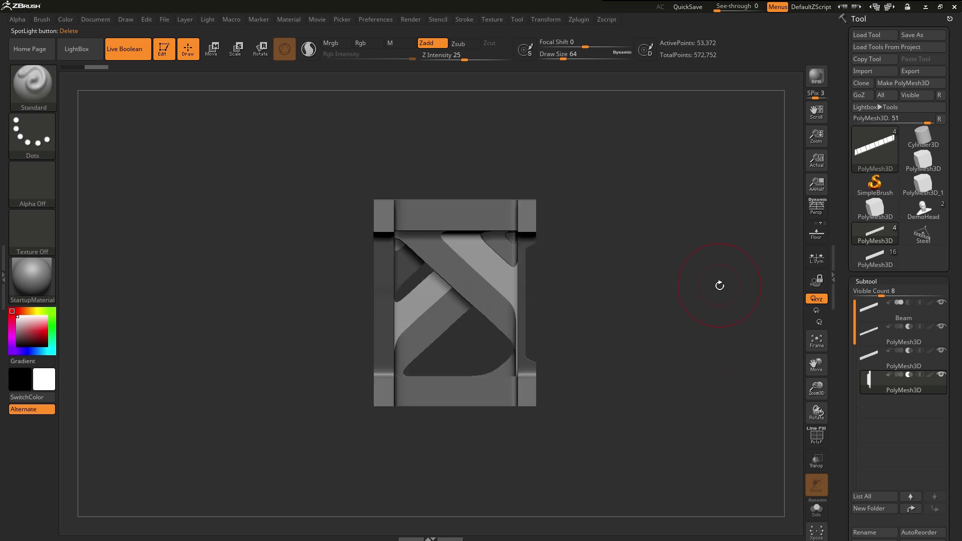
left_click_drag(720, 283, 690, 440)
mouse_move(660, 375)
left_mouse_down("alt")
mouse_move(653, 359)
mouse_move(592, 354)
mouse_move(604, 294)
left_mouse_up("alt")
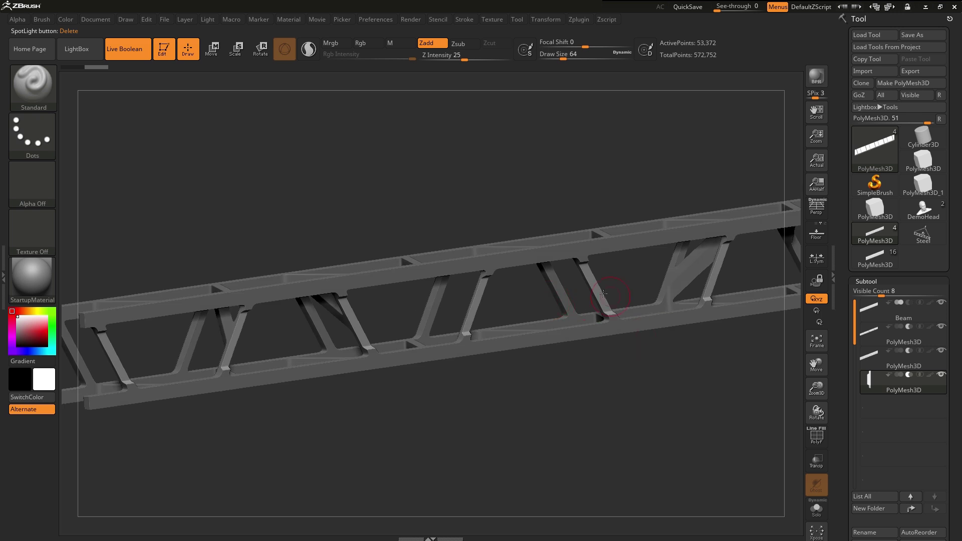
key("f")
left_click_drag(697, 398, 660, 249)
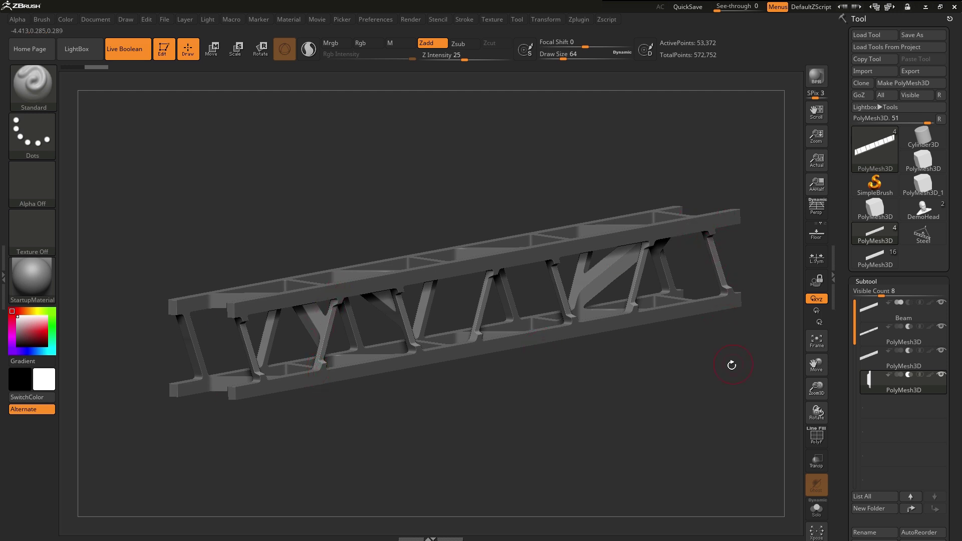
Switch to Move mode, drag the gizmo's scale handle, and view the truss from above
left_click(220, 54)
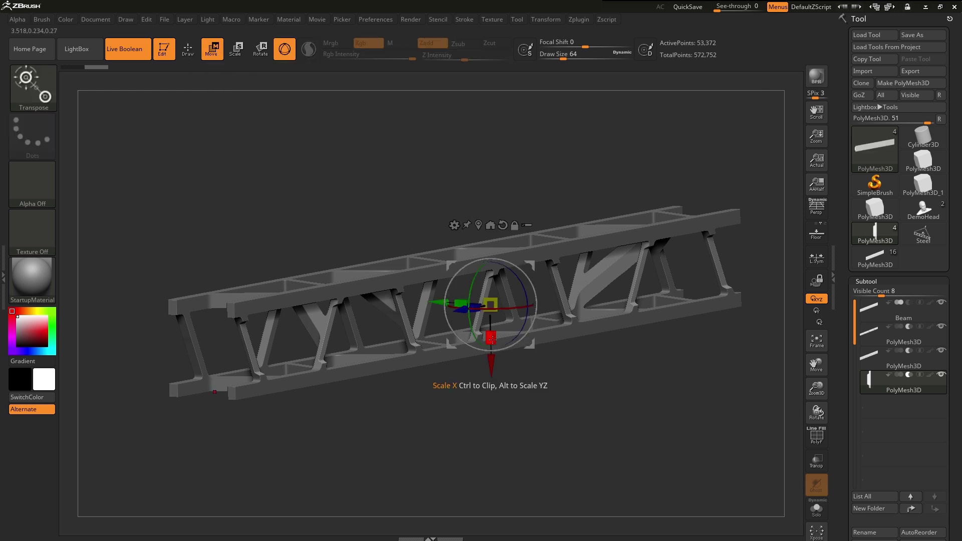
mouse_move(492, 338)
left_mouse_down()
mouse_move(510, 539)
mouse_move(491, 362)
left_mouse_up()
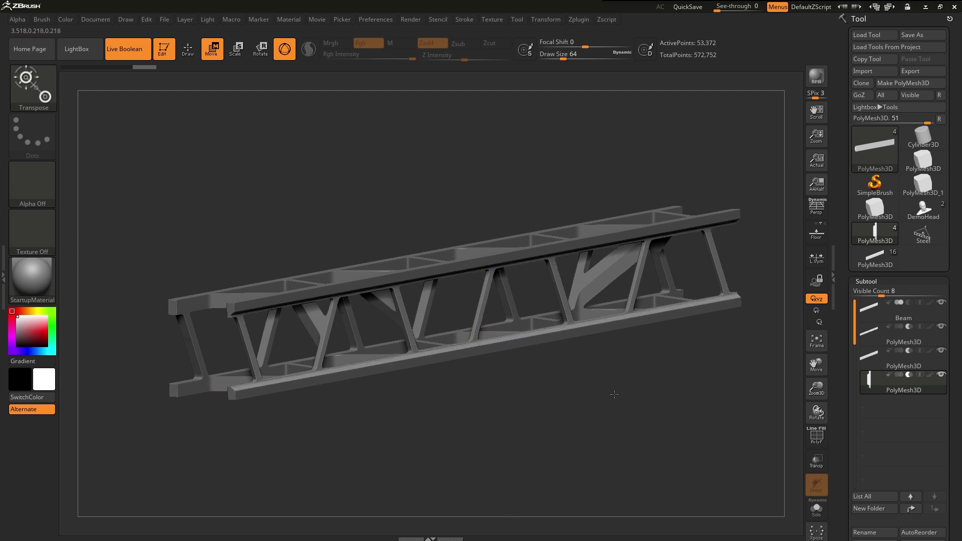
mouse_move(497, 396)
left_mouse_down()
mouse_move(428, 297)
mouse_move(495, 352)
mouse_move(501, 339)
mouse_move(641, 333)
mouse_move(629, 296)
left_mouse_up()
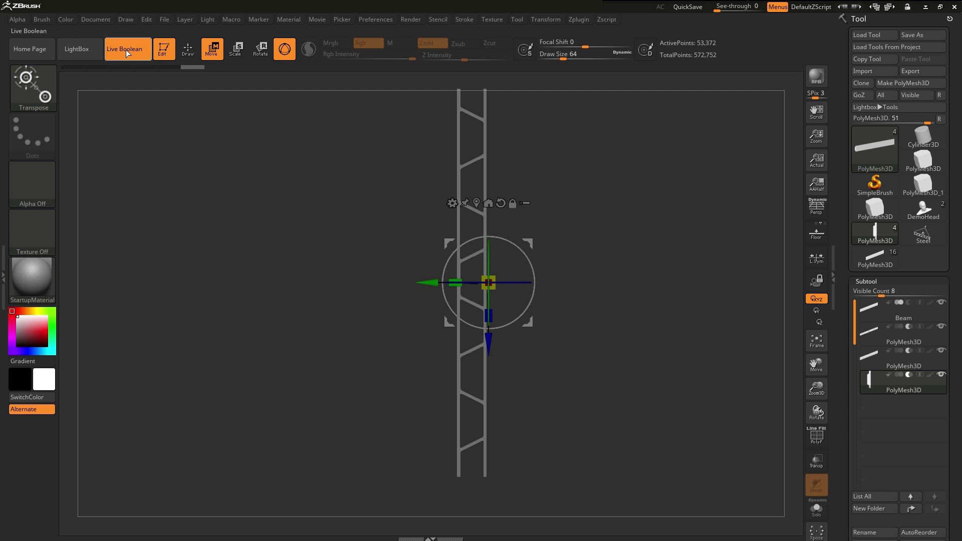
Turn off Live Boolean, duplicate the wedge subtool, and rotate the copy about -20°
left_click(125, 48)
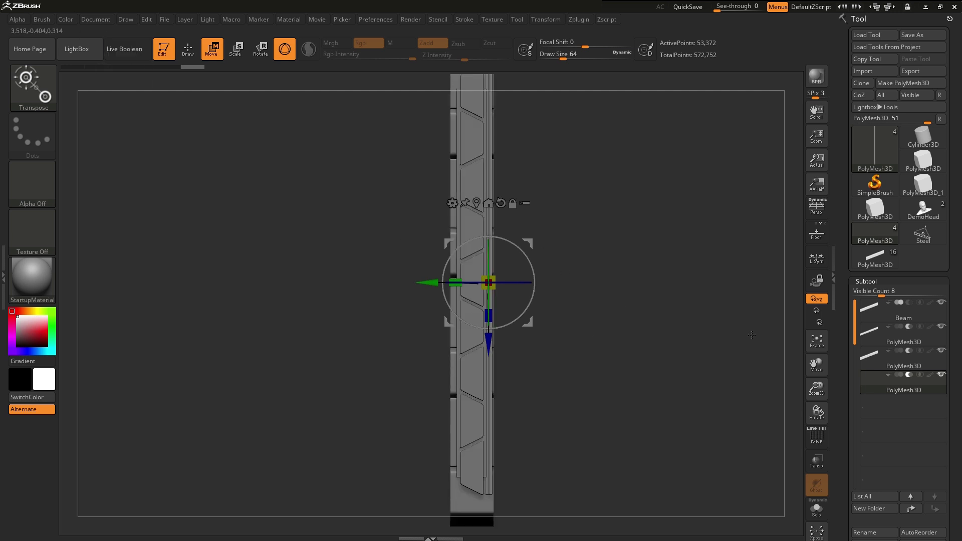
left_click_drag(840, 438, 841, 266)
left_click(883, 404)
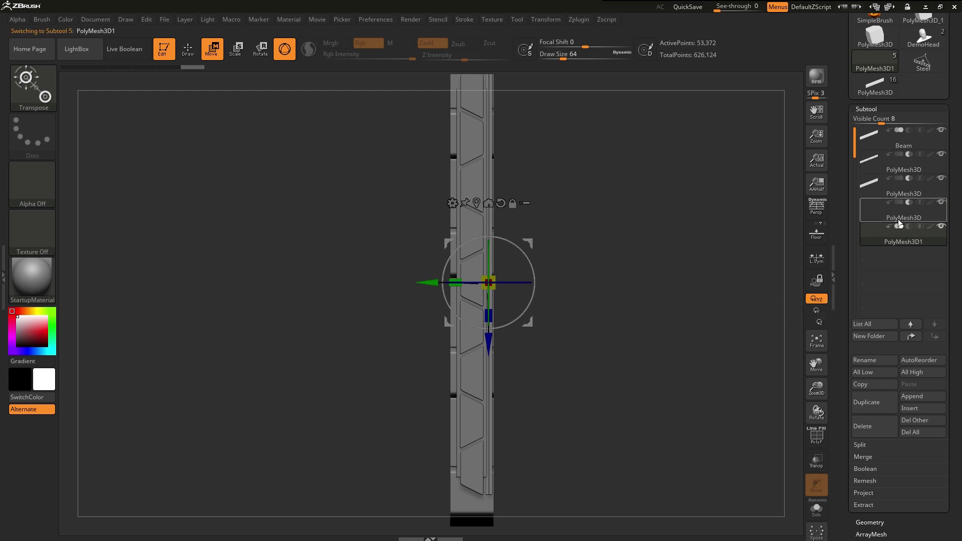
mouse_move(519, 251)
left_mouse_down()
mouse_move(544, 289)
mouse_move(503, 289)
left_mouse_up()
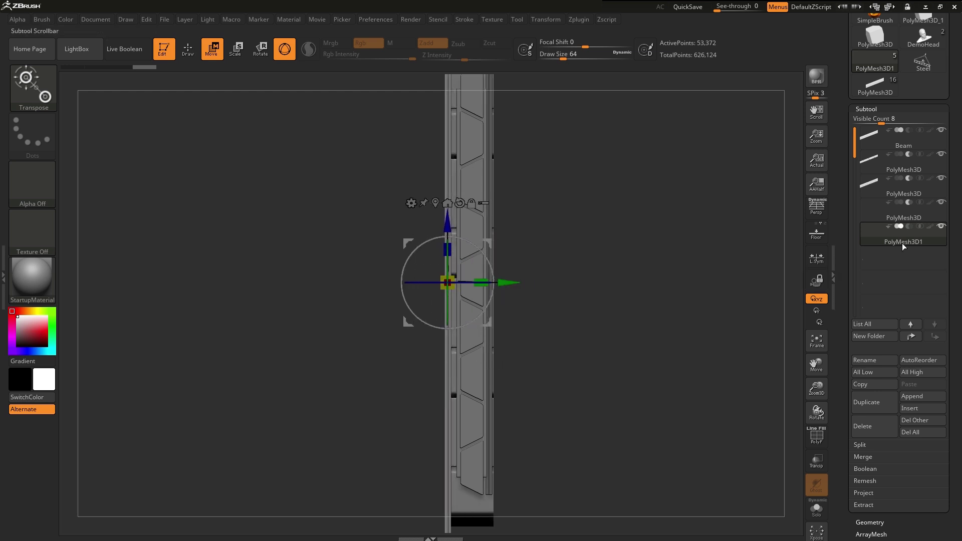
Set the copy to Subtract, re-enable Live Boolean, and check the cut beam from the side
left_click(910, 227)
left_click(126, 48)
mouse_move(664, 338)
left_mouse_down()
mouse_move(515, 295)
mouse_move(530, 150)
mouse_move(481, 150)
left_mouse_up()
key("y")
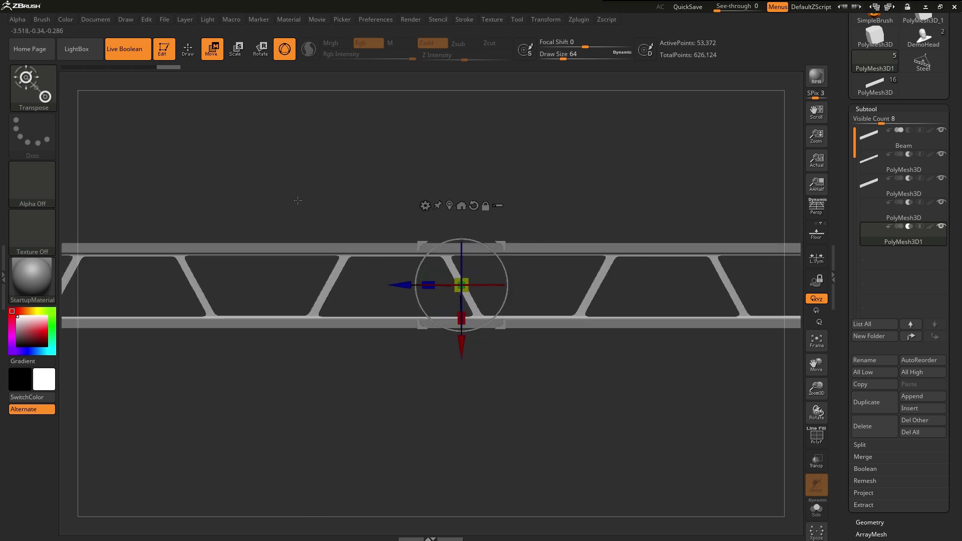
left_click(188, 50)
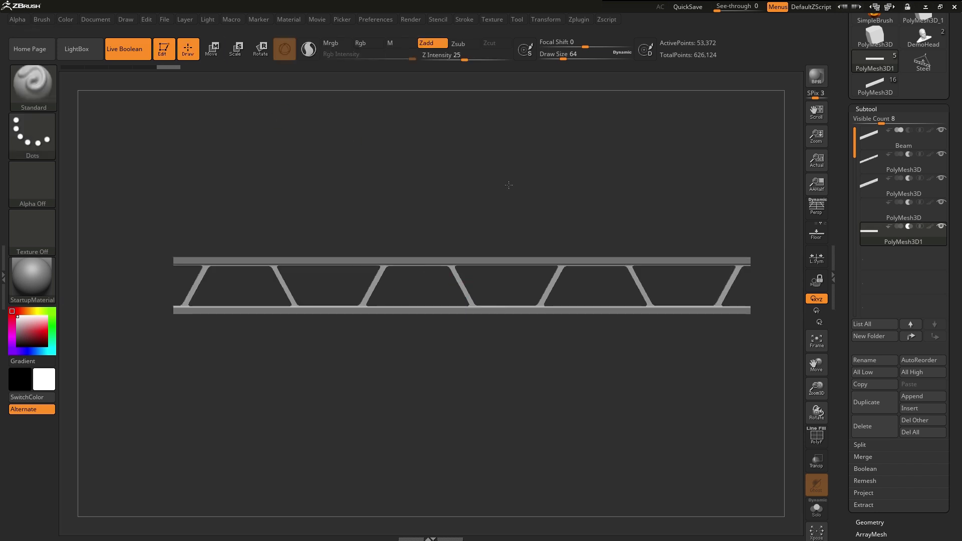
Select the Beam subtool and tumble the truss to inspect its trapezoidal cut-outs
left_click_drag(526, 171, 525, 178)
left_click(918, 145)
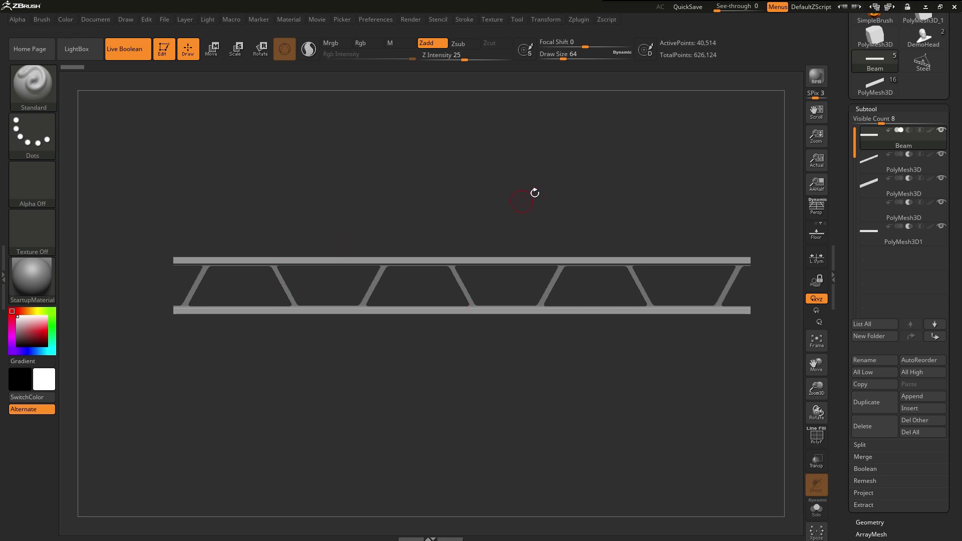
left_click_drag(533, 186, 421, 326)
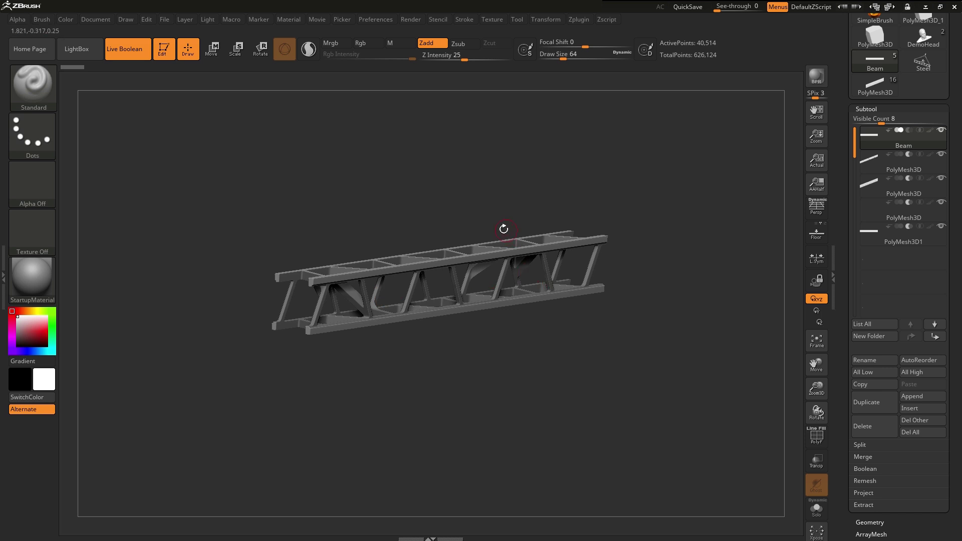
left_click_drag(381, 232, 377, 230, "shift")
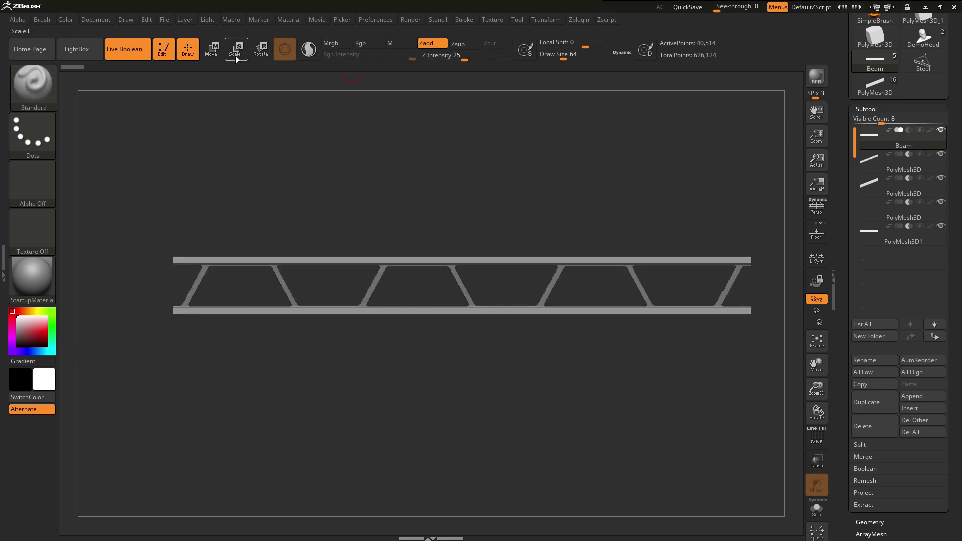
Orbit to a three-quarter view and zoom in larger on the beam truss
left_click(212, 49)
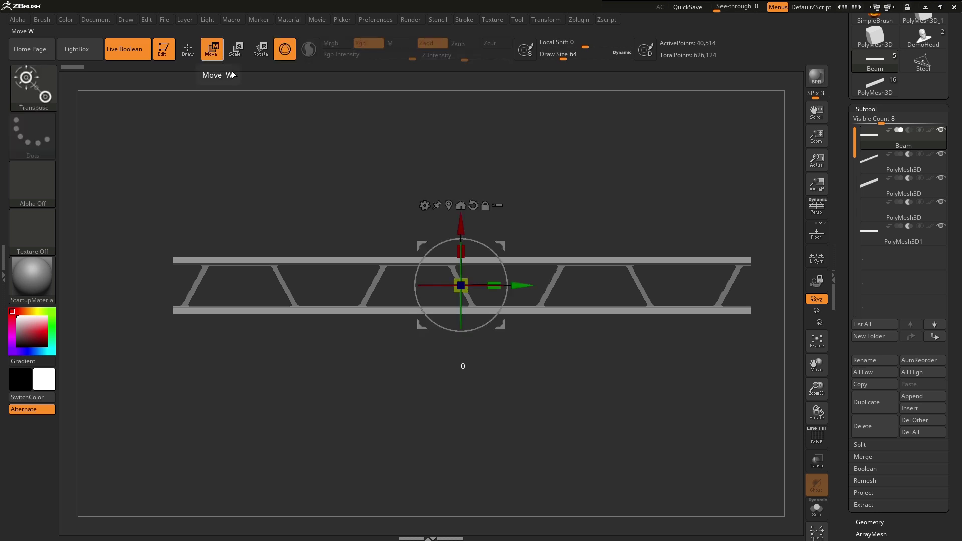
left_click_drag(465, 249, 462, 233)
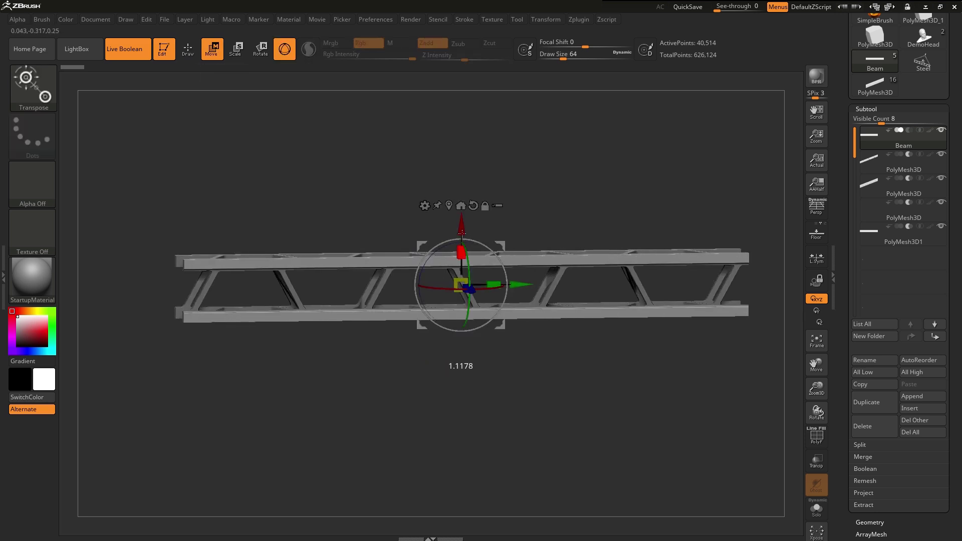
mouse_move(551, 176)
left_mouse_down()
mouse_move(605, 194)
mouse_move(371, 157)
left_mouse_up()
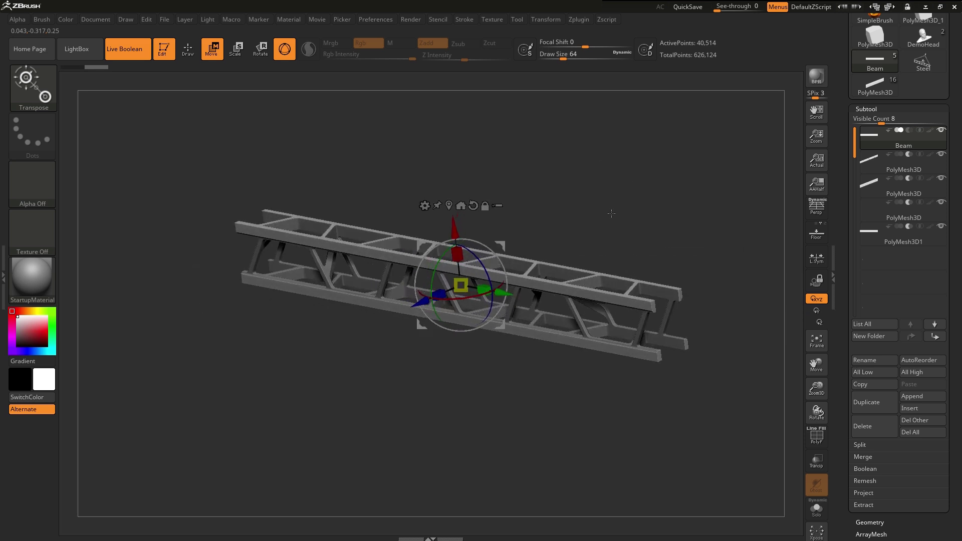
left_click(188, 48)
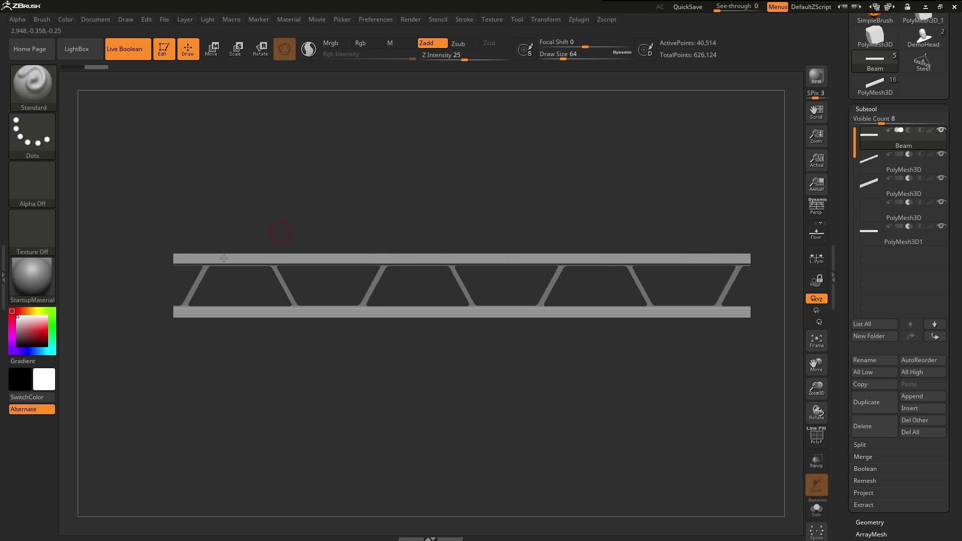
mouse_move(542, 143)
left_mouse_down("alt")
mouse_move(523, 168)
mouse_move(505, 170)
left_mouse_up("alt")
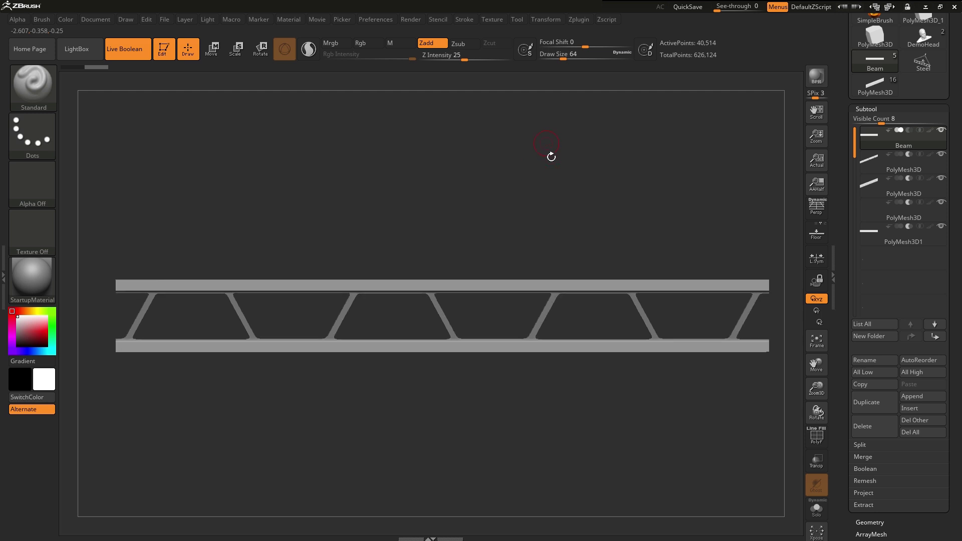
Show the square, circle, diamond, triangle and trapezoid images in Spotlight over the beam
key("shift+z")
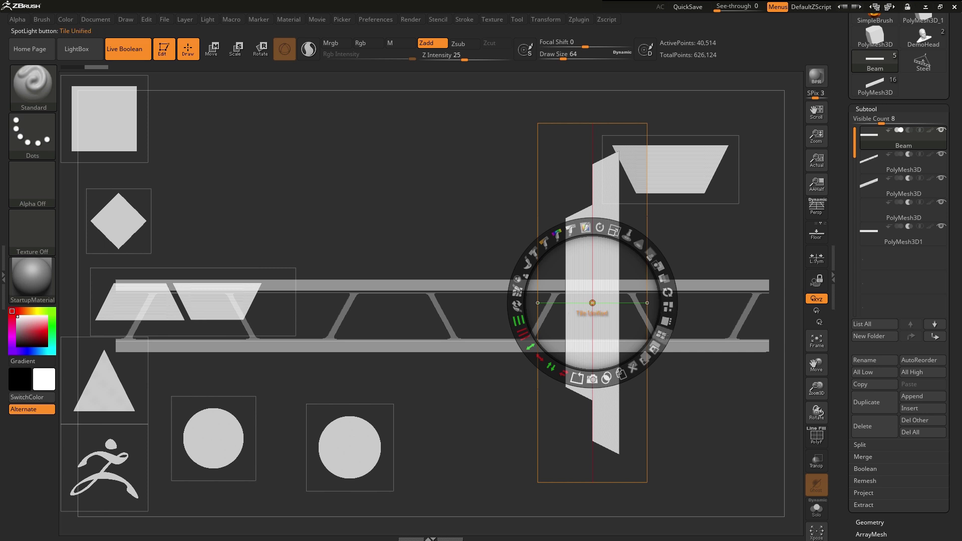
Tile the Spotlight images into a column and move the circle image to canvas centre
left_click(645, 309)
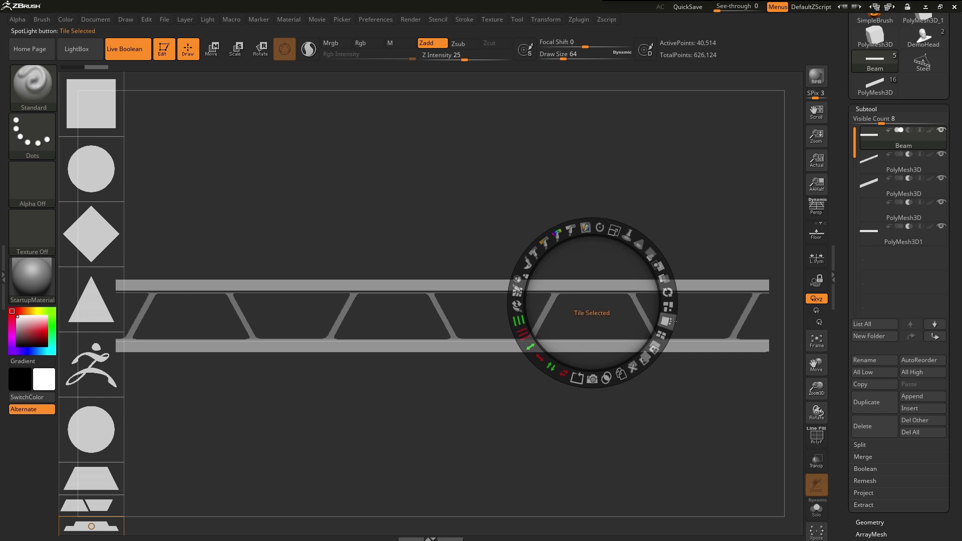
left_click(668, 306)
left_click(669, 306)
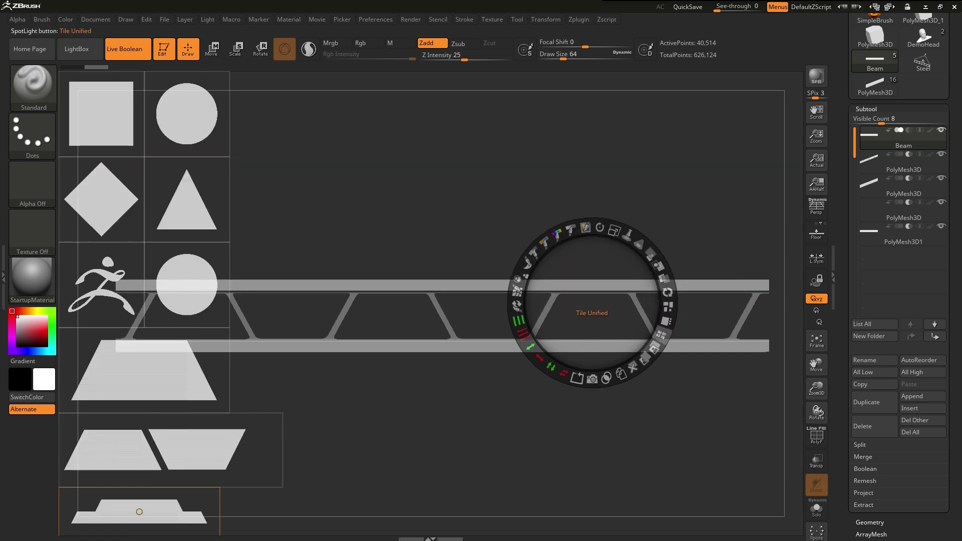
left_click(666, 321)
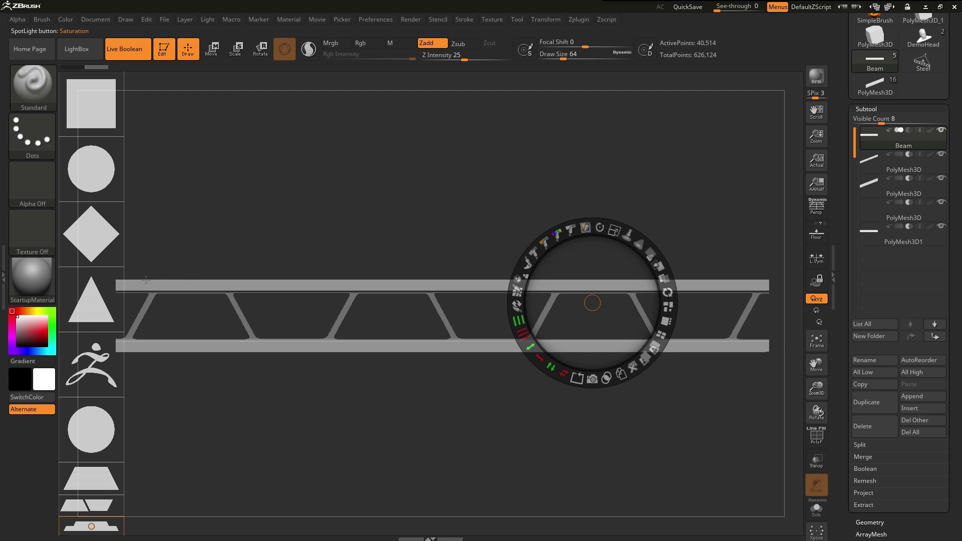
left_click(93, 169)
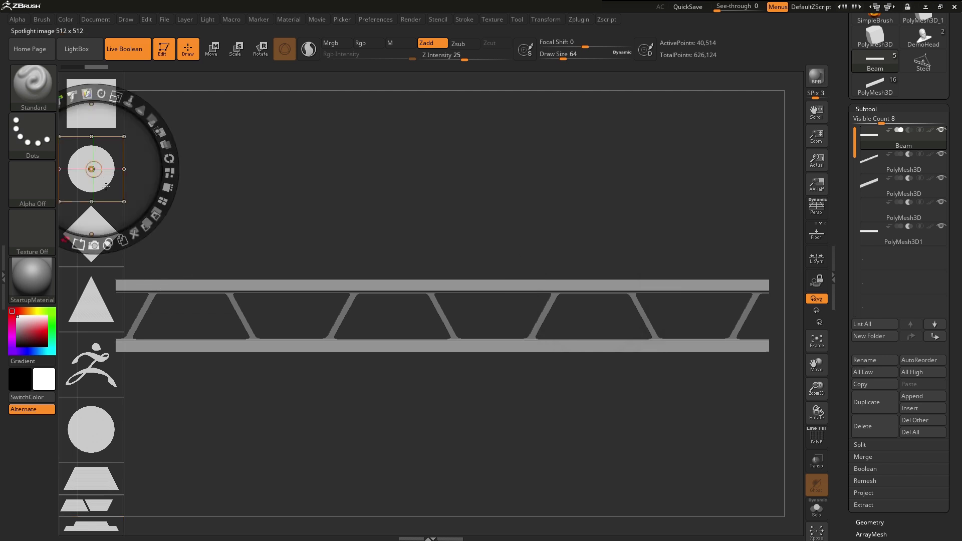
mouse_move(112, 183)
left_mouse_down()
mouse_move(353, 240)
mouse_move(358, 230)
left_mouse_up()
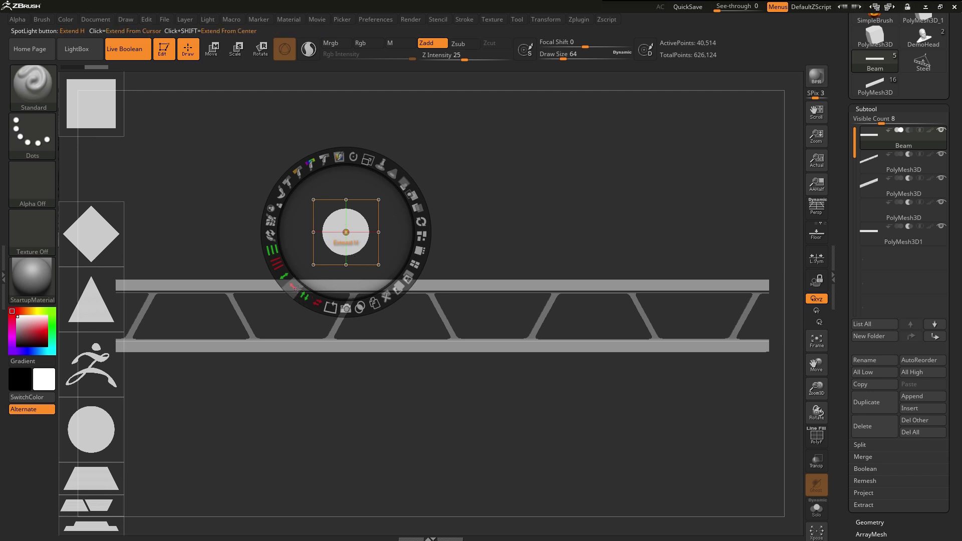
Stretch and shrink the circle into a small pill on the top rail's left end, then snapshot it
mouse_move(298, 288)
left_mouse_down()
mouse_move(187, 243)
mouse_move(189, 230)
left_mouse_up()
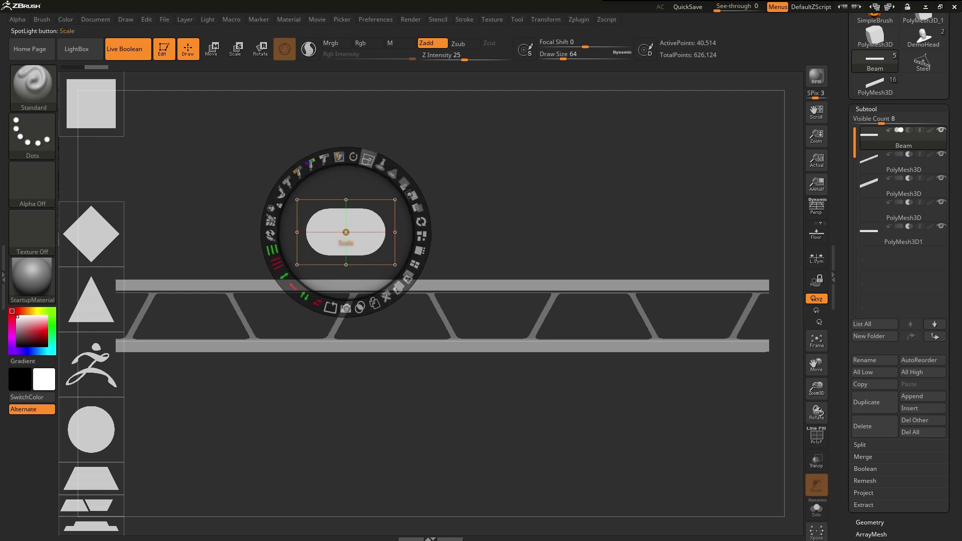
mouse_move(367, 160)
left_mouse_down()
mouse_move(363, 221)
mouse_move(237, 268)
left_mouse_up()
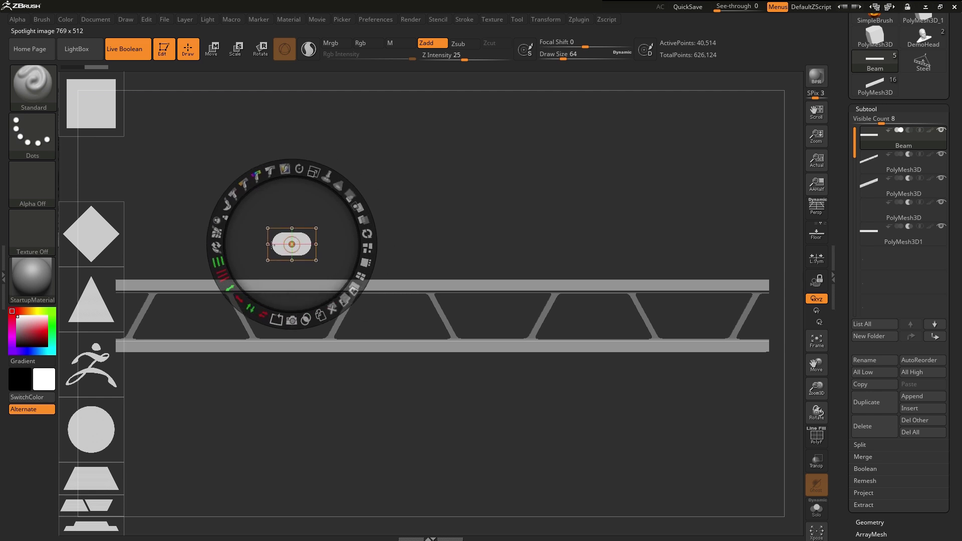
mouse_move(241, 211)
left_mouse_down()
mouse_move(200, 223)
mouse_move(247, 211)
mouse_move(211, 210)
left_mouse_up()
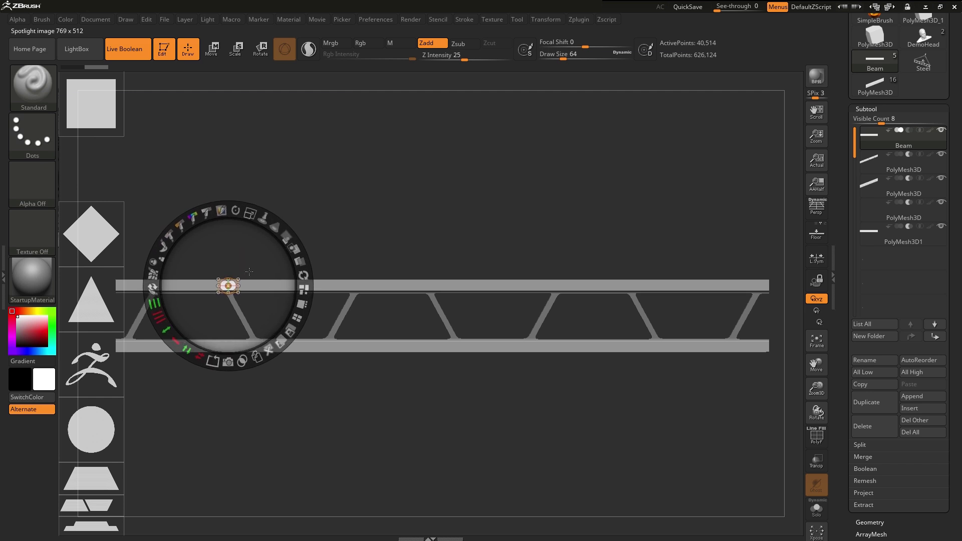
left_click_drag(247, 273, 175, 272)
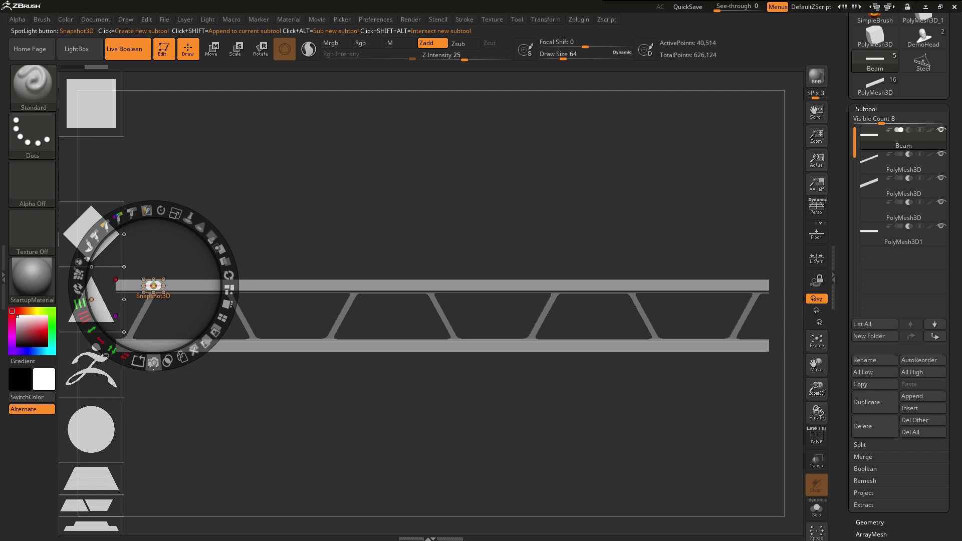
left_click(153, 362)
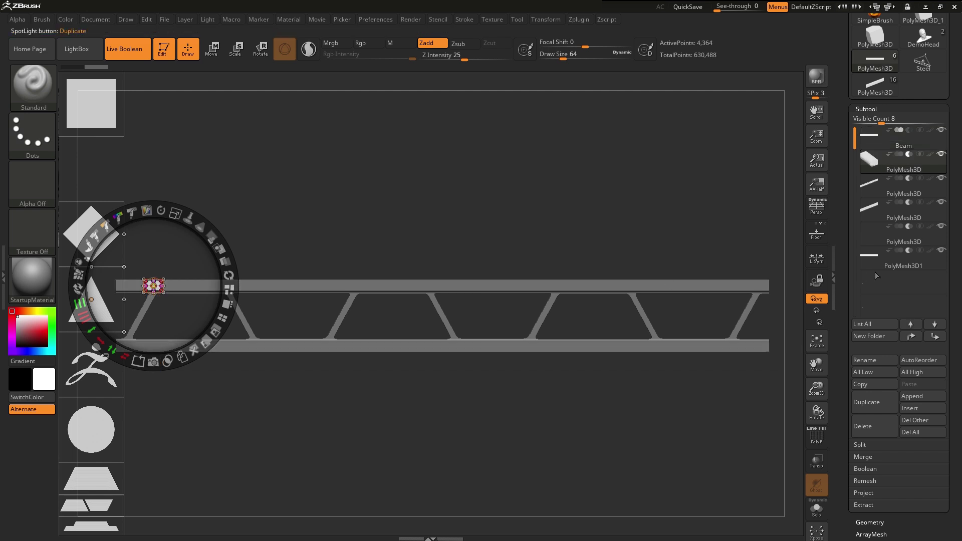
mouse_move(903, 162)
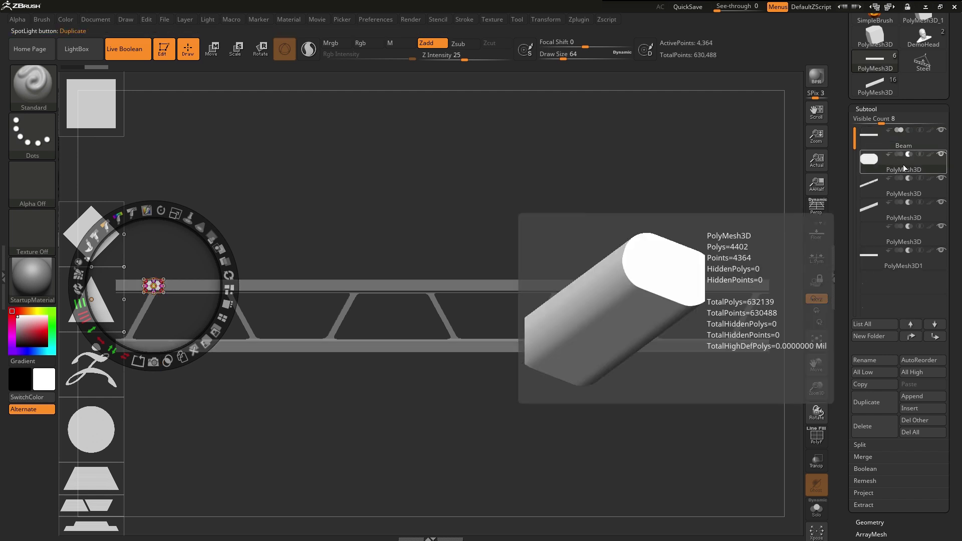
Close Spotlight, zoom to the beam's left end, and resize the pill mesh with the gizmo
key("shift+z")
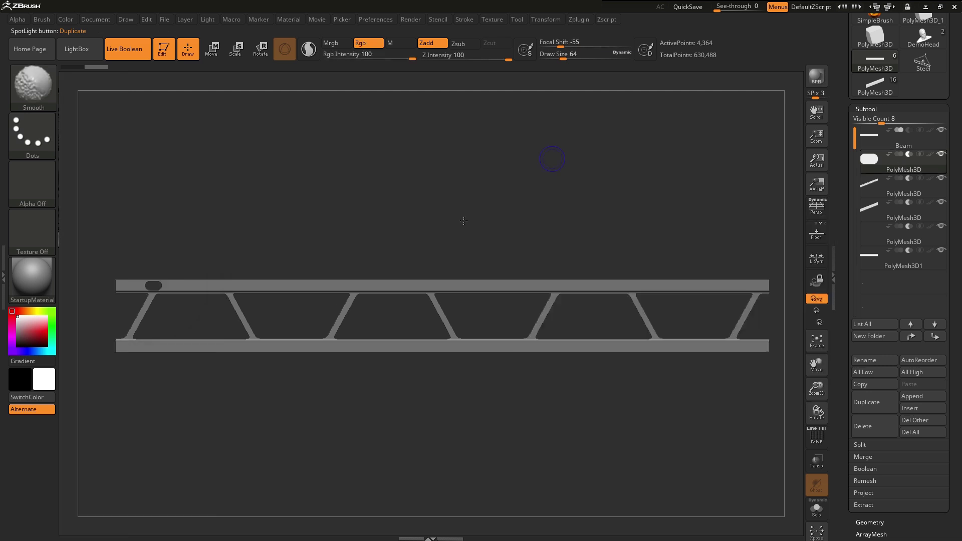
mouse_move(316, 223)
left_mouse_down("alt")
mouse_move(445, 191)
mouse_move(454, 239)
mouse_move(236, 156)
mouse_move(396, 216)
left_mouse_up("alt")
left_click(211, 48)
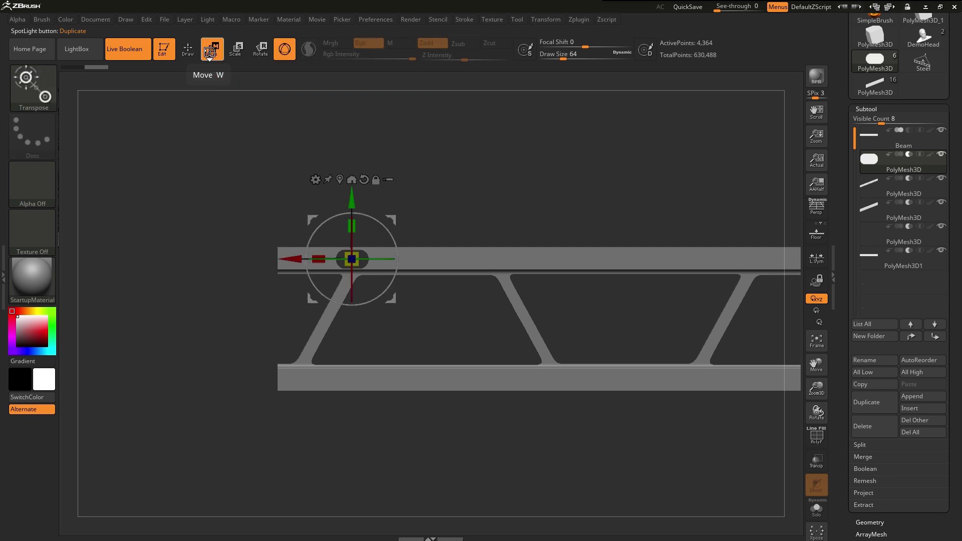
left_click_drag(358, 248, 361, 253)
Ctrl-drag the gizmo along the top rail to make six evenly spaced pill copies
mouse_move(511, 178)
left_mouse_down()
mouse_move(374, 271)
mouse_move(462, 301)
mouse_move(381, 281)
mouse_move(352, 259)
left_mouse_up()
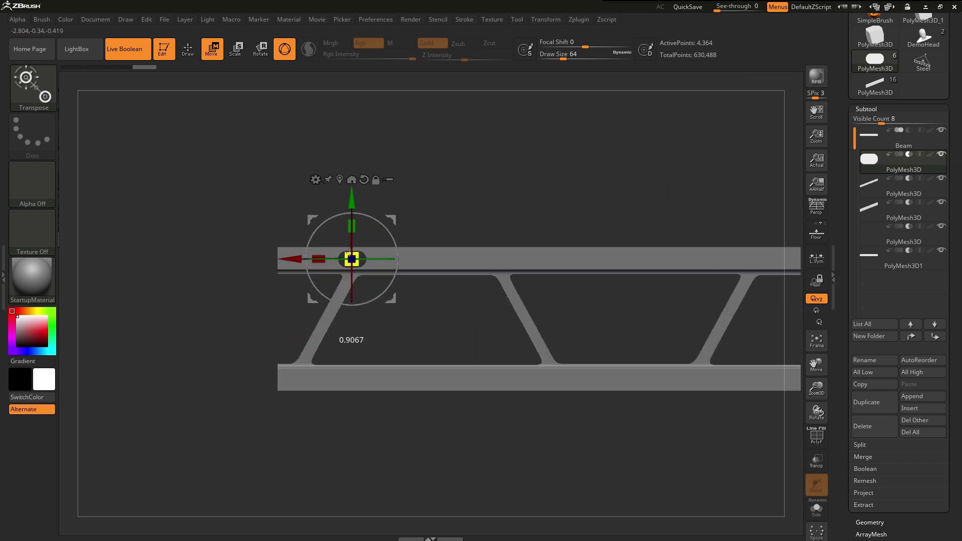
mouse_move(355, 158)
left_mouse_down("shift")
mouse_move(521, 153)
mouse_move(400, 155)
left_mouse_up("shift")
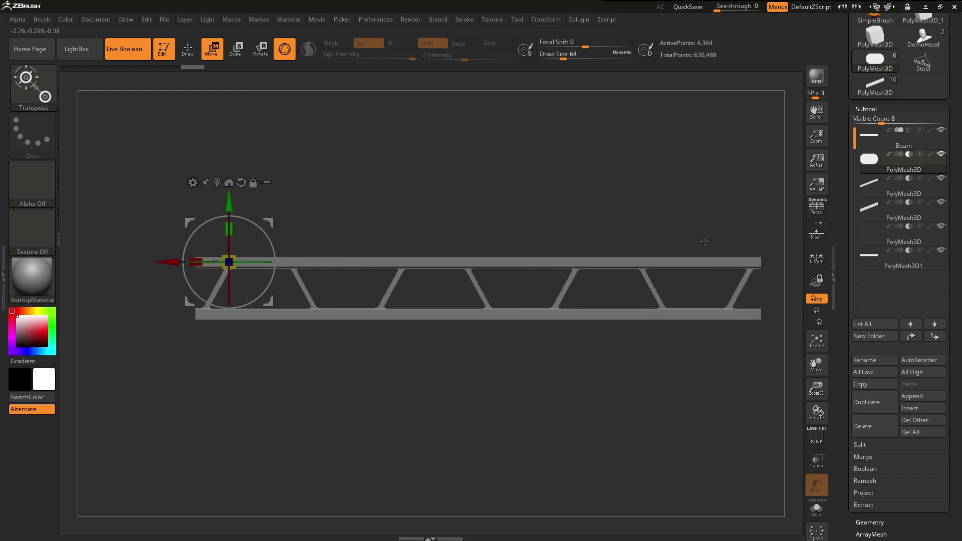
key("ctrl")
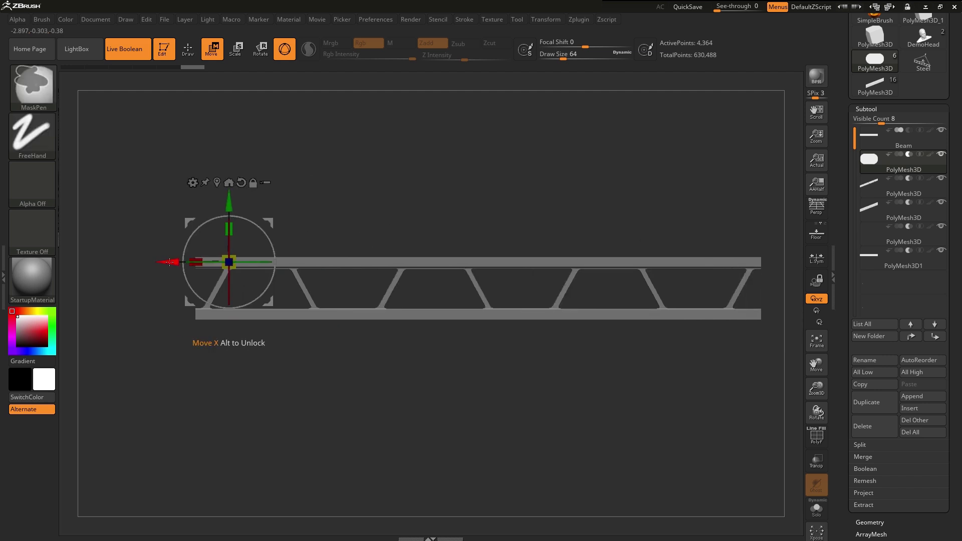
left_click_drag(171, 262, 695, 262, "ctrl")
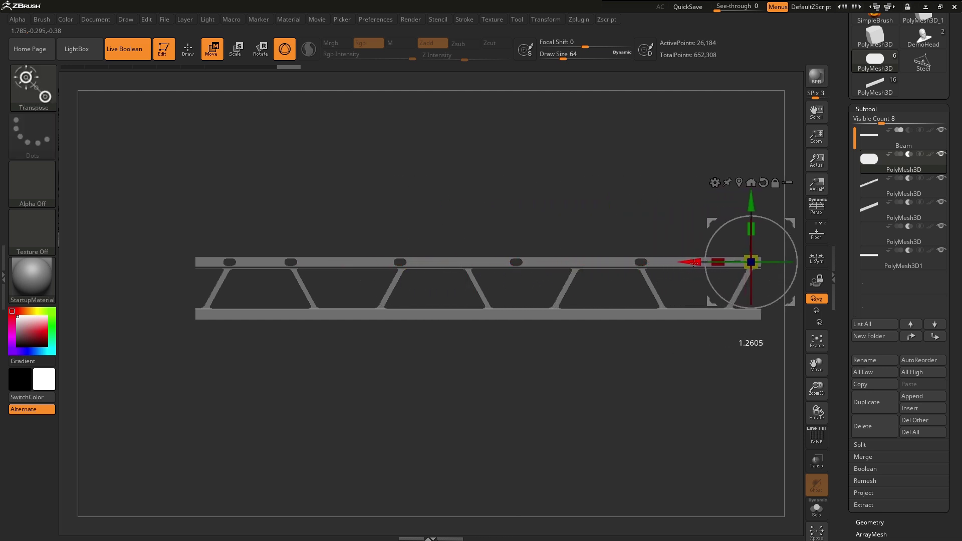
Orbit and zoom in close on the beam's left end and its first top-rail pill slots
left_click(179, 53)
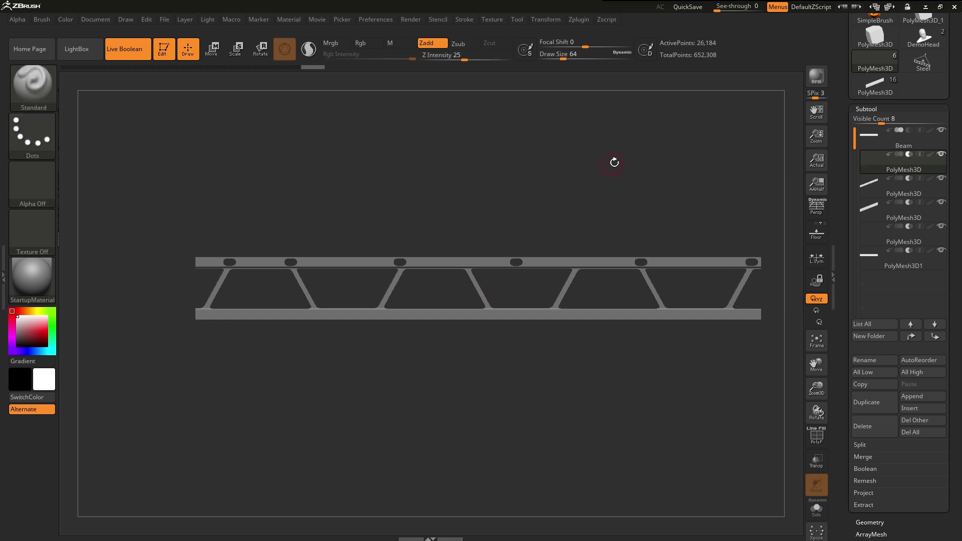
mouse_move(615, 160)
left_mouse_down()
mouse_move(610, 191)
mouse_move(518, 163)
left_mouse_up()
key("w")
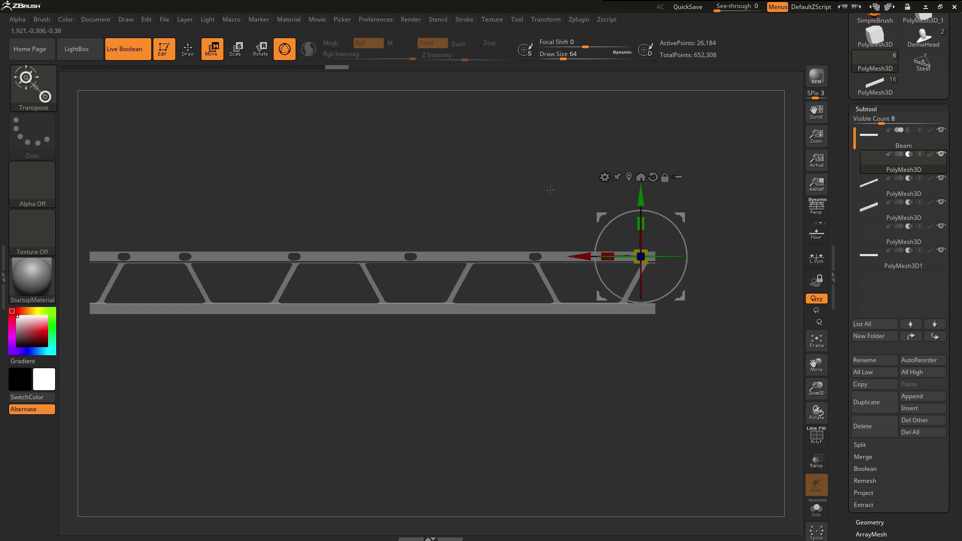
key("q")
mouse_move(595, 149)
left_mouse_down()
mouse_move(577, 184)
mouse_move(565, 155)
mouse_move(575, 146)
mouse_move(515, 149)
mouse_move(569, 165)
mouse_move(440, 282)
mouse_move(600, 197)
mouse_move(392, 191)
mouse_move(441, 198)
mouse_move(307, 219)
mouse_move(385, 210)
mouse_move(330, 195)
mouse_move(390, 188)
left_mouse_up()
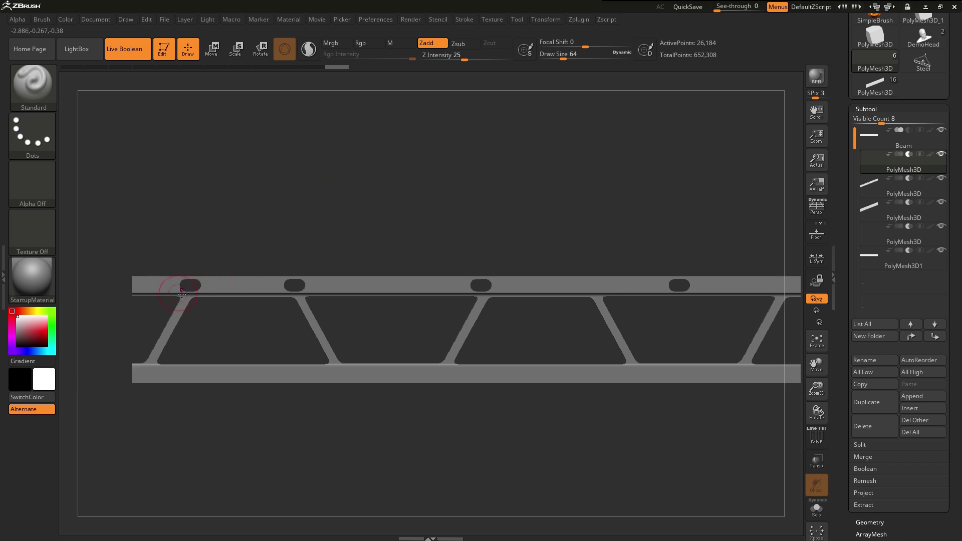
mouse_move(400, 219)
left_mouse_down("alt")
mouse_move(547, 198)
mouse_move(441, 209)
mouse_move(464, 194)
left_mouse_up("alt")
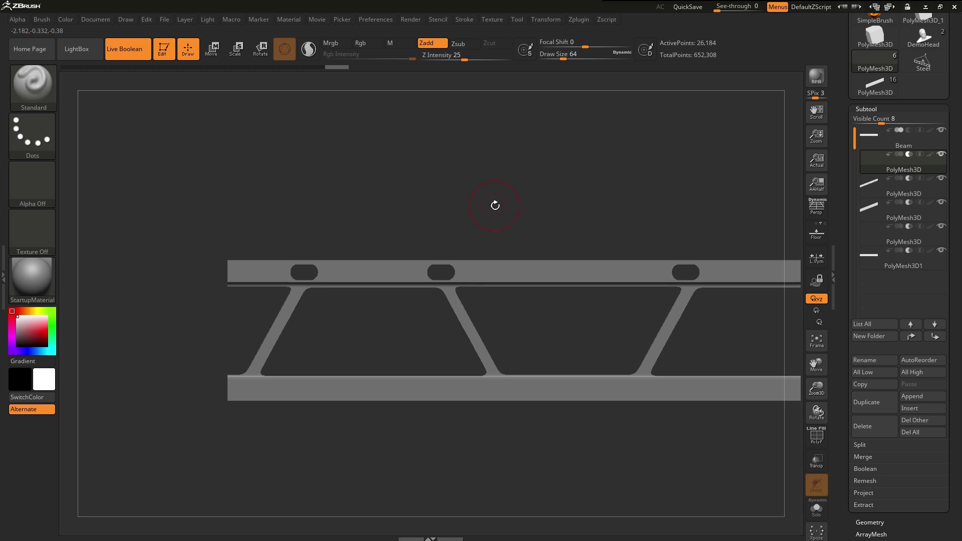
key("shift+z")
Place a shrunken copy of the Spotlight circle on the top rail's first slot and Snapshot3D it as a pin subtool
left_click_drag(153, 362, 138, 265)
left_click(100, 426)
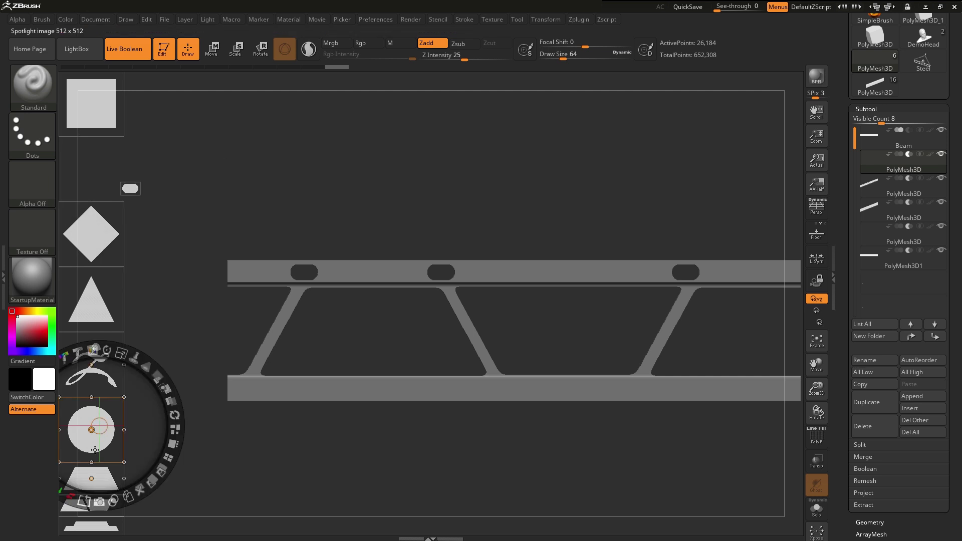
left_click(128, 497)
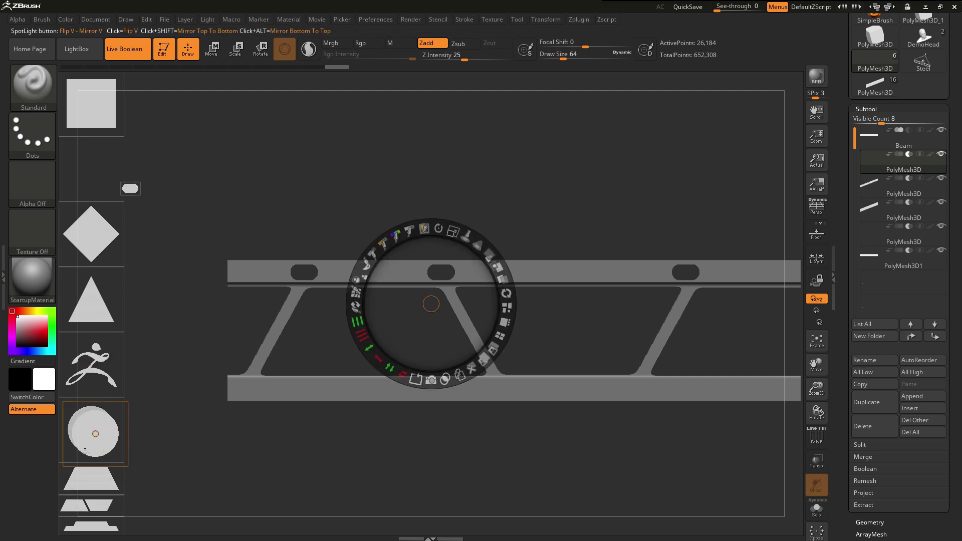
mouse_move(85, 452)
left_mouse_down()
mouse_move(308, 257)
mouse_move(340, 256)
left_mouse_up()
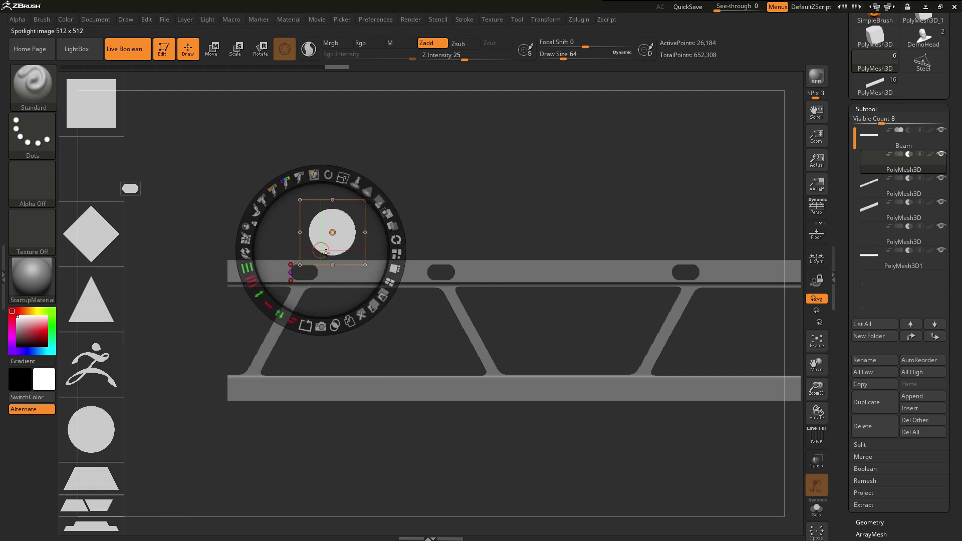
mouse_move(357, 162)
left_mouse_down()
mouse_move(317, 171)
mouse_move(340, 228)
mouse_move(315, 236)
mouse_move(305, 260)
left_mouse_up()
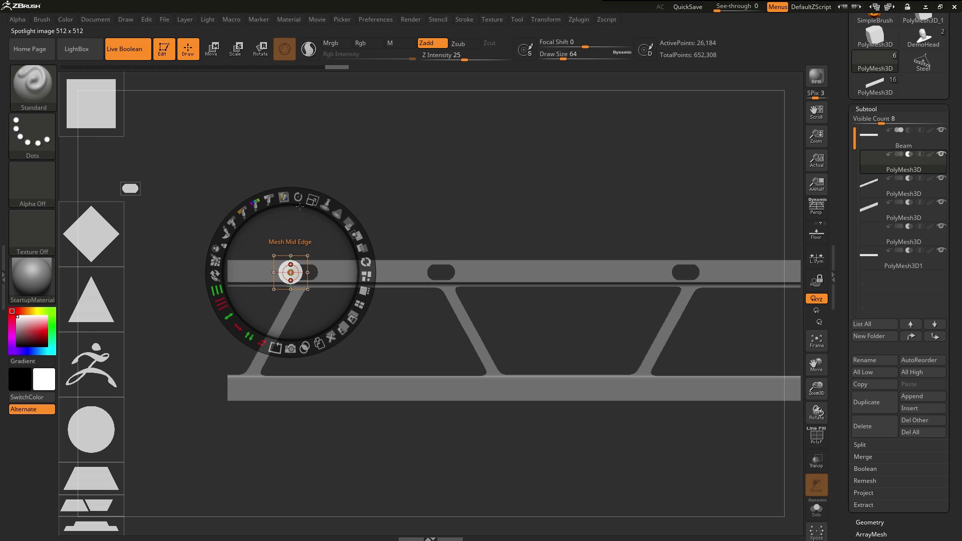
left_click_drag(312, 200, 307, 199)
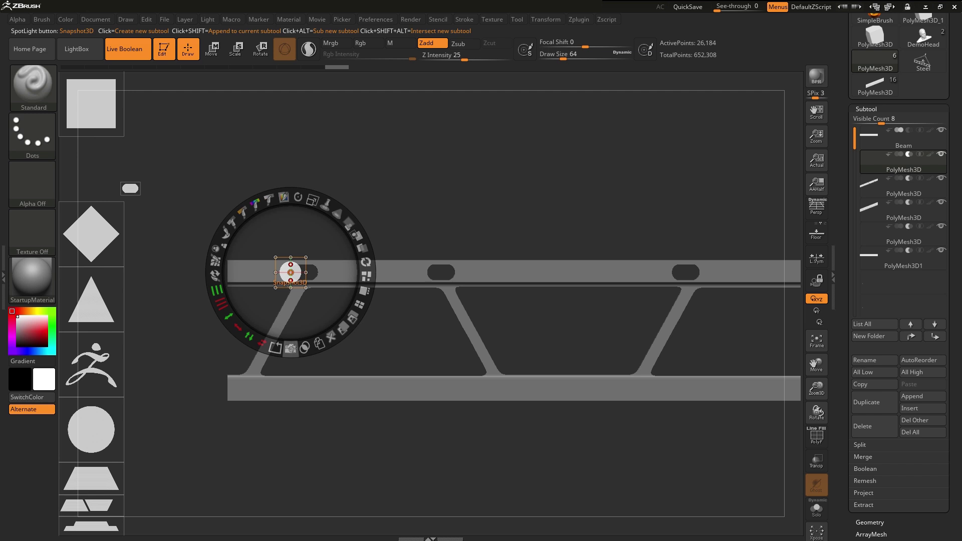
left_click(290, 348)
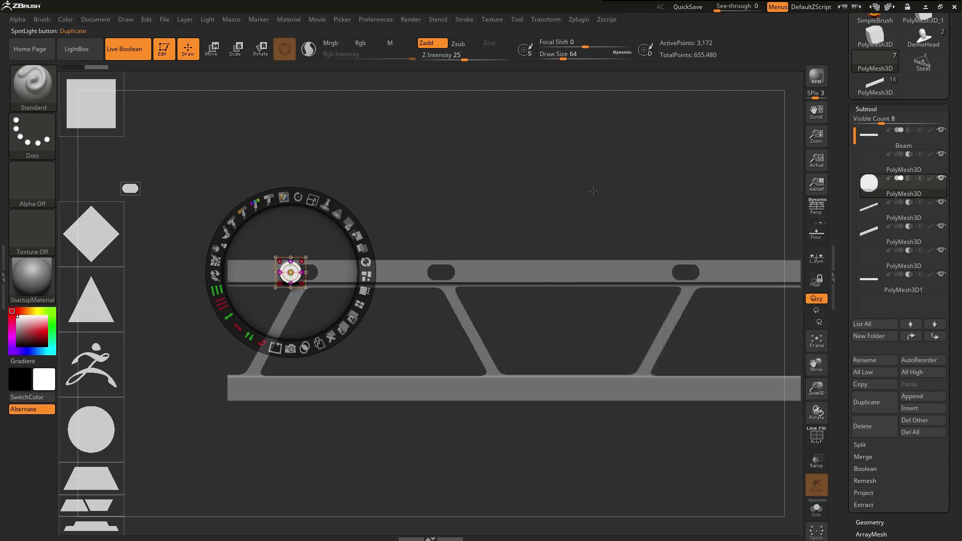
key("shift+z")
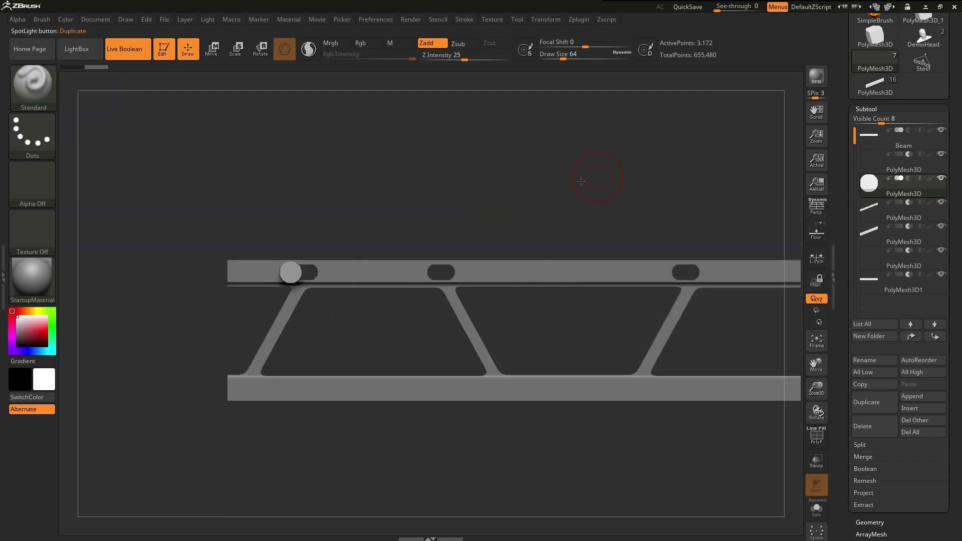
Send the disc pin subtool to the last position in the subtool list, orbiting to check it
mouse_move(590, 172)
left_mouse_down()
mouse_move(586, 164)
mouse_move(637, 215)
mouse_move(247, 216)
left_mouse_up()
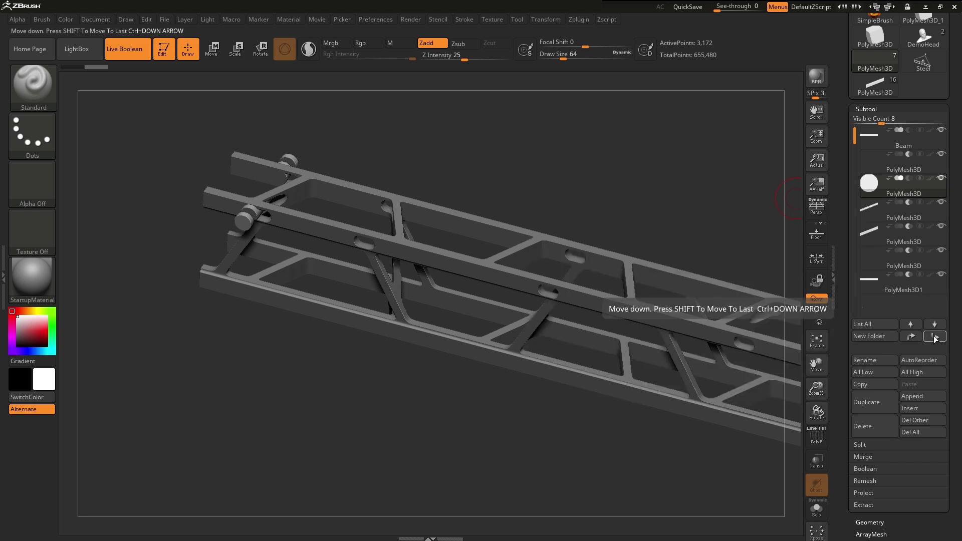
key("shift")
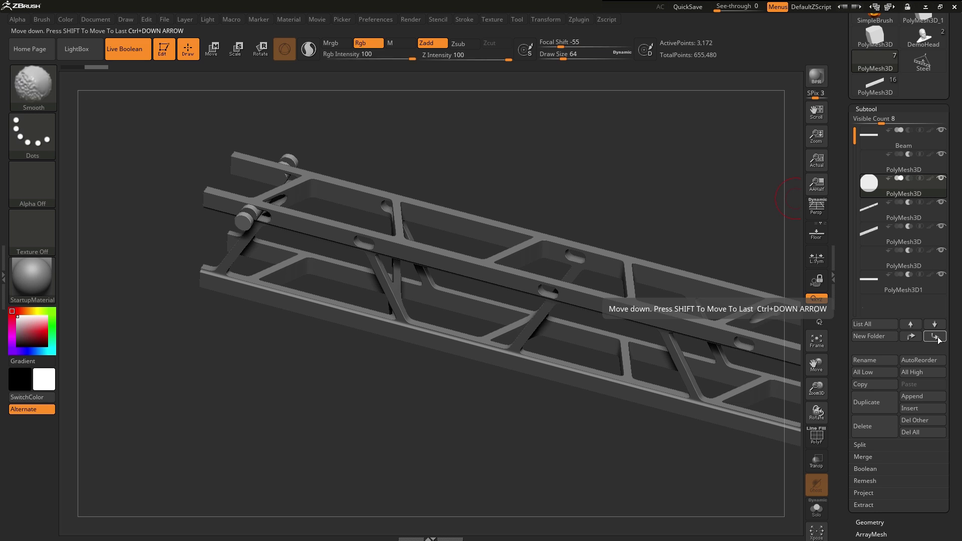
left_click(935, 337, "shift")
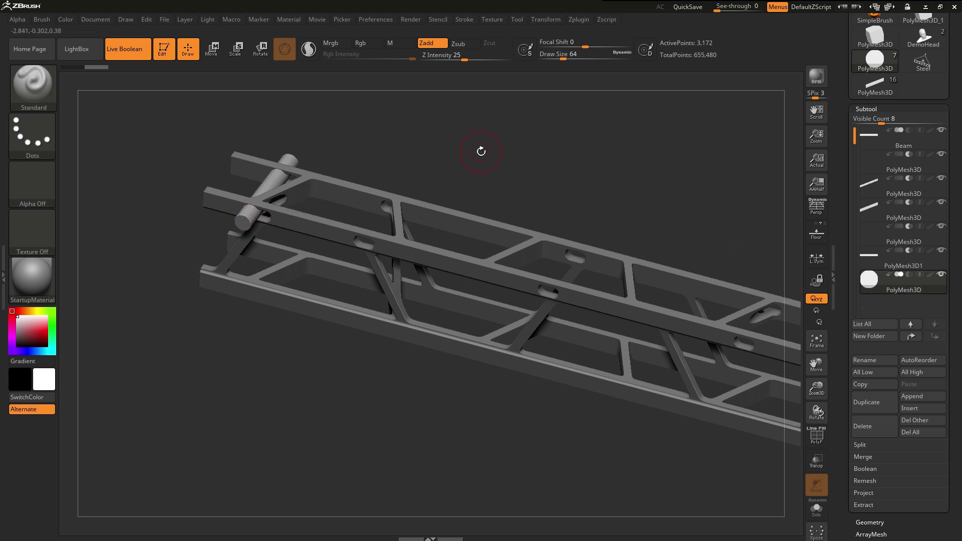
left_click_drag(481, 151, 289, 111)
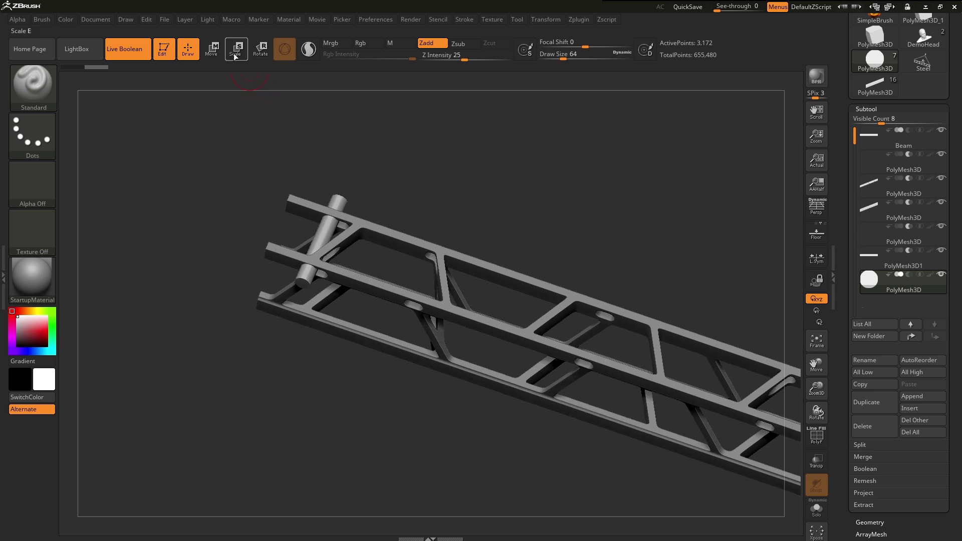
Shorten the pin along its length and reframe the truss in a front view
left_click(211, 48)
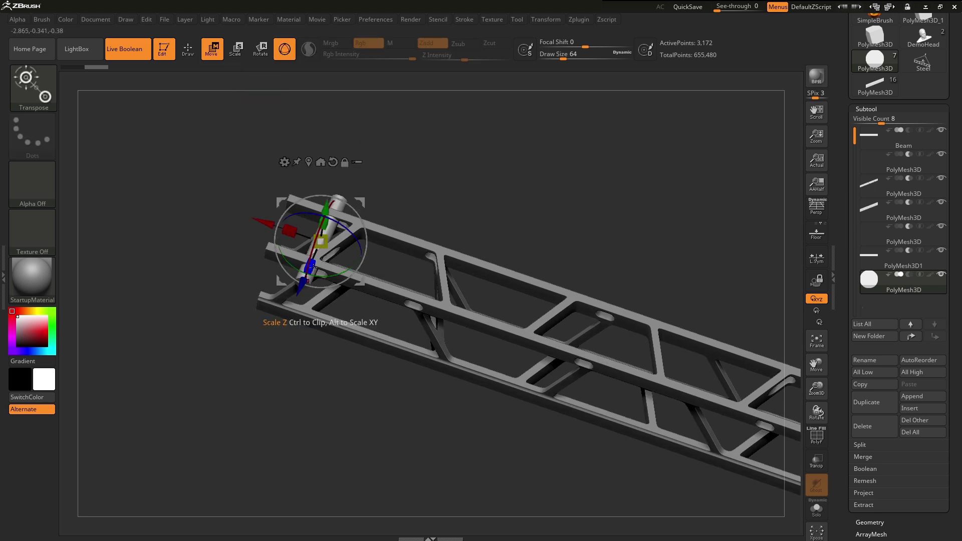
left_click_drag(314, 268, 326, 257)
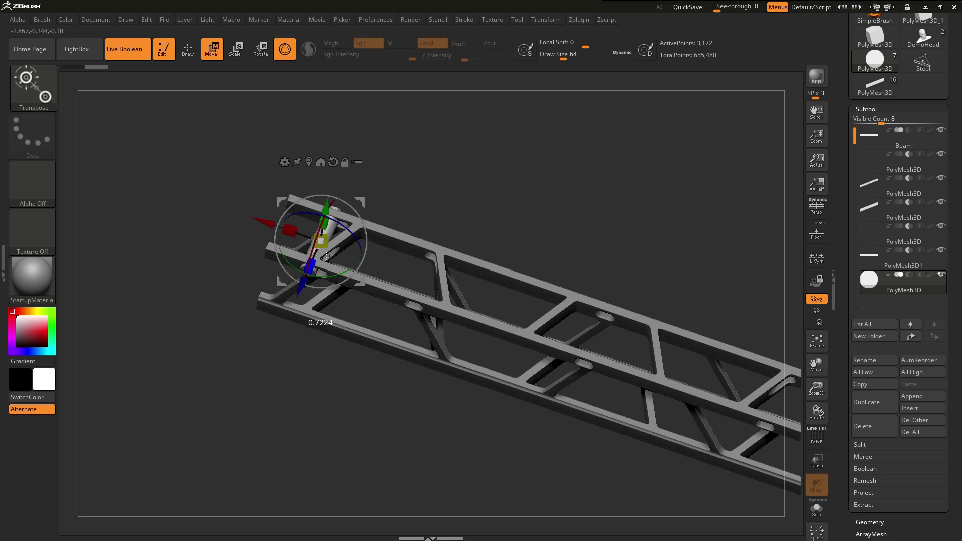
mouse_move(505, 167)
left_mouse_down("shift")
mouse_move(505, 140)
mouse_move(458, 328)
mouse_move(312, 242)
mouse_move(346, 252)
left_mouse_up("shift")
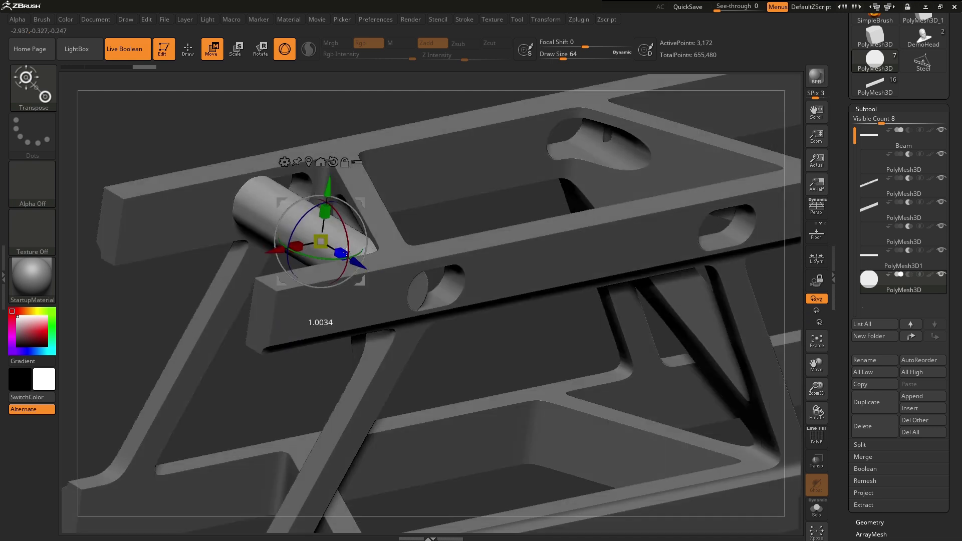
mouse_move(454, 301)
left_mouse_down("shift")
mouse_move(522, 348)
mouse_move(501, 351)
mouse_move(258, 235)
left_mouse_up("shift")
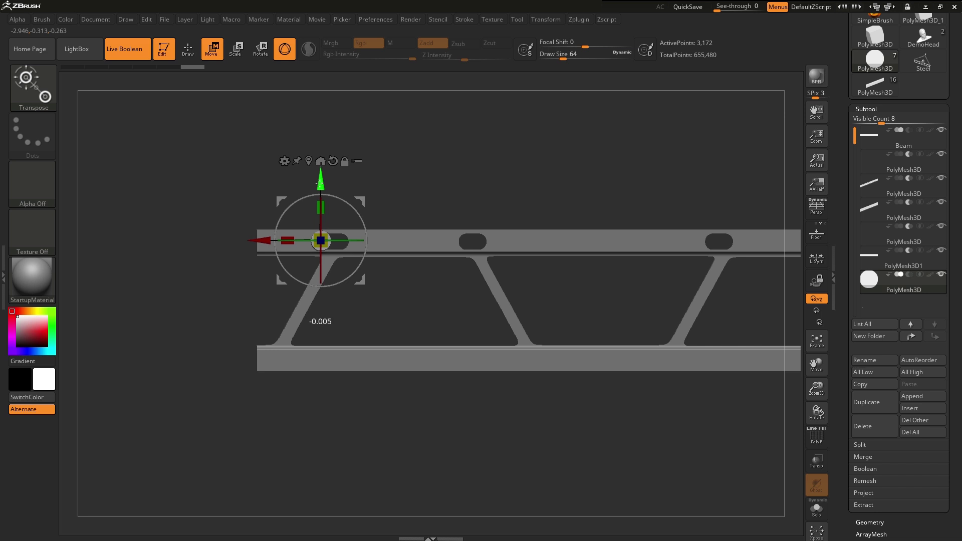
mouse_move(432, 125)
left_mouse_down()
mouse_move(451, 170)
mouse_move(372, 142)
mouse_move(657, 289)
left_mouse_up()
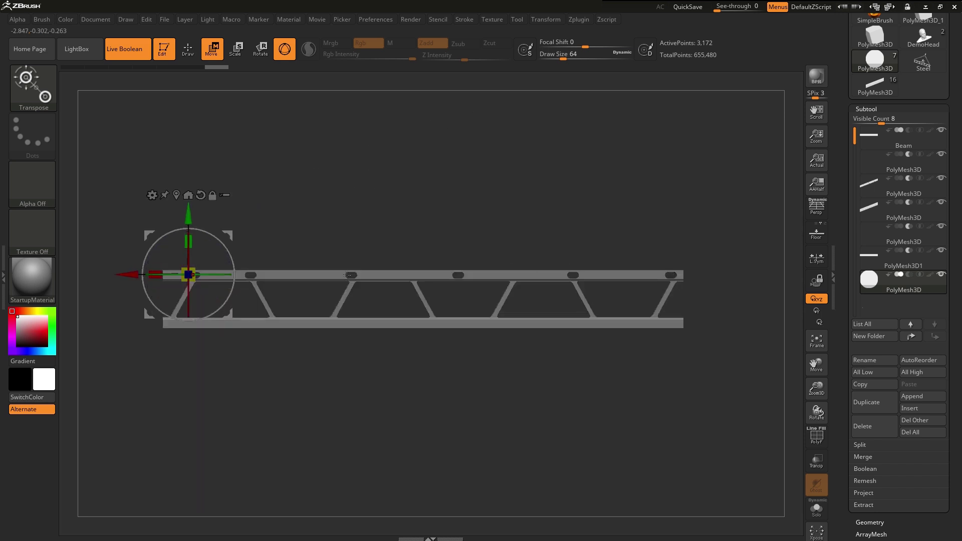
Ctrl-drag a copy of the pin to the right end of the top rail
key("ctrl")
left_click_drag(132, 275, 618, 289, "ctrl")
left_click_drag(590, 220, 611, 279)
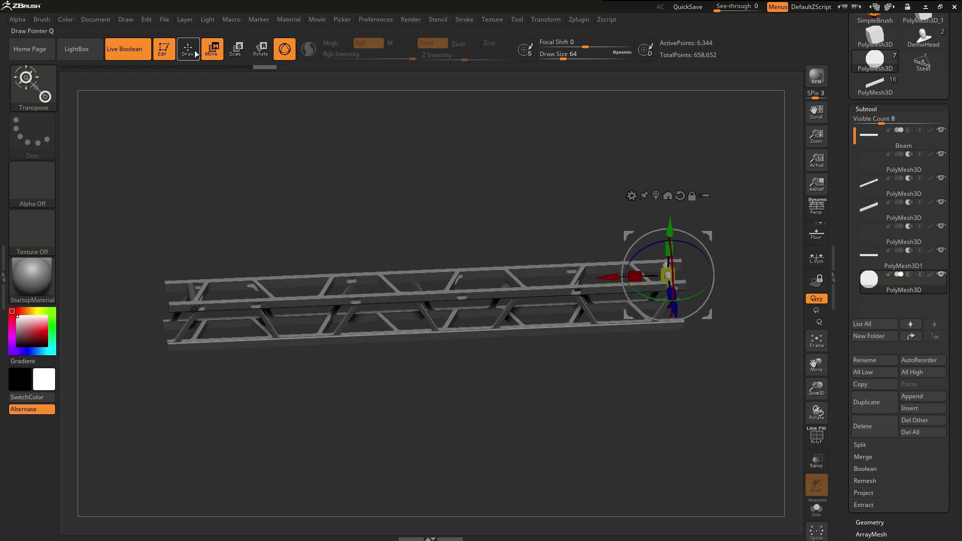
Return to Draw mode, zoom onto the beam's left-end pin and slot, and reopen Spotlight
left_click(188, 48)
mouse_move(581, 204)
left_mouse_down()
mouse_move(581, 154)
mouse_move(584, 224)
mouse_move(575, 173)
mouse_move(535, 185)
mouse_move(576, 175)
mouse_move(572, 198)
mouse_move(564, 171)
mouse_move(533, 189)
mouse_move(554, 168)
mouse_move(361, 288)
left_mouse_up()
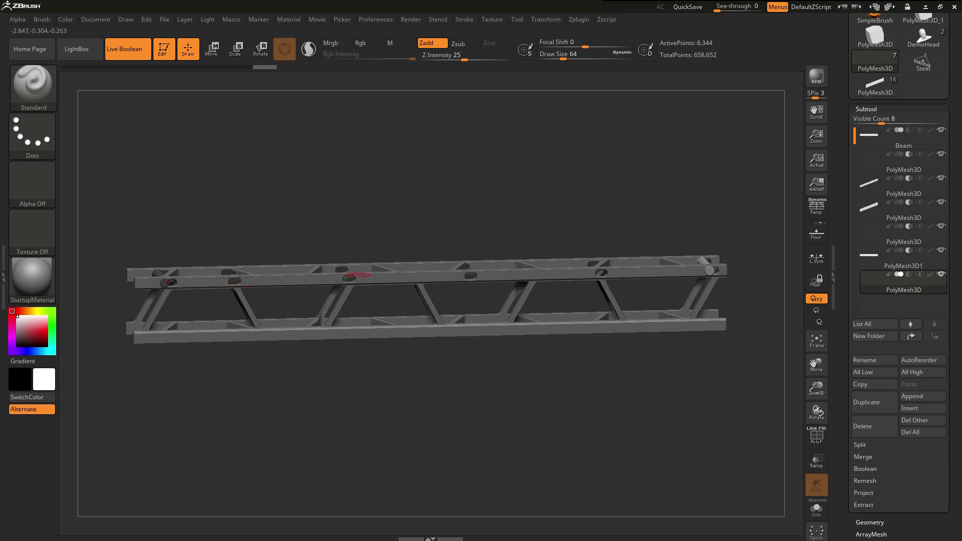
mouse_move(615, 248)
left_mouse_down()
mouse_move(546, 185)
mouse_move(355, 262)
mouse_move(362, 166)
mouse_move(311, 165)
mouse_move(345, 186)
left_mouse_up()
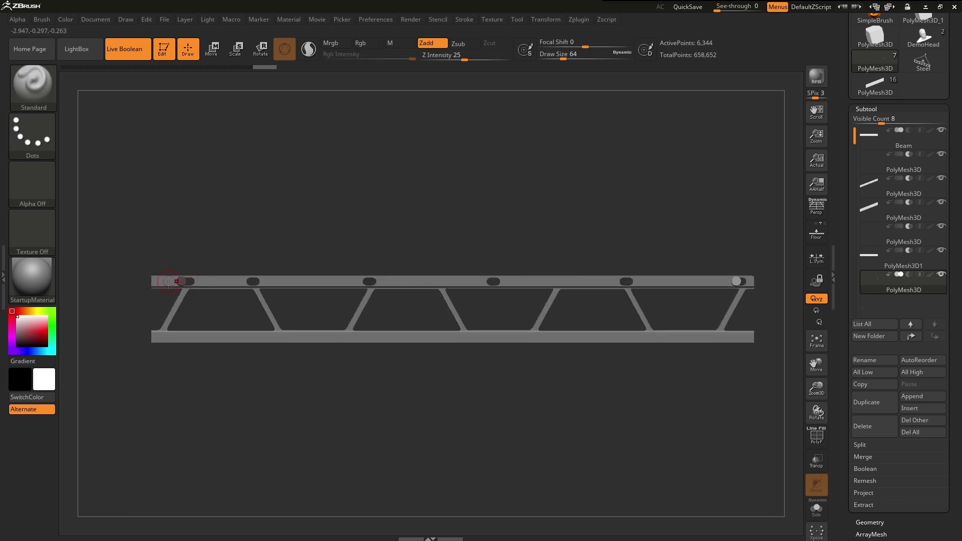
mouse_move(213, 253)
right_mouse_down("ctrl")
mouse_move(415, 204)
mouse_move(376, 194)
right_mouse_up("ctrl")
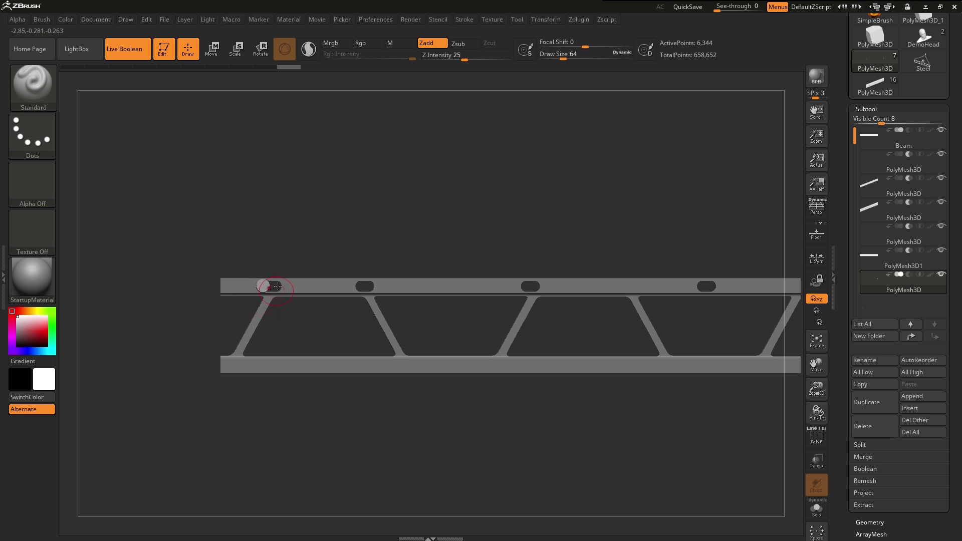
mouse_move(274, 222)
right_mouse_down("ctrl")
mouse_move(198, 221)
mouse_move(475, 191)
right_mouse_up("ctrl")
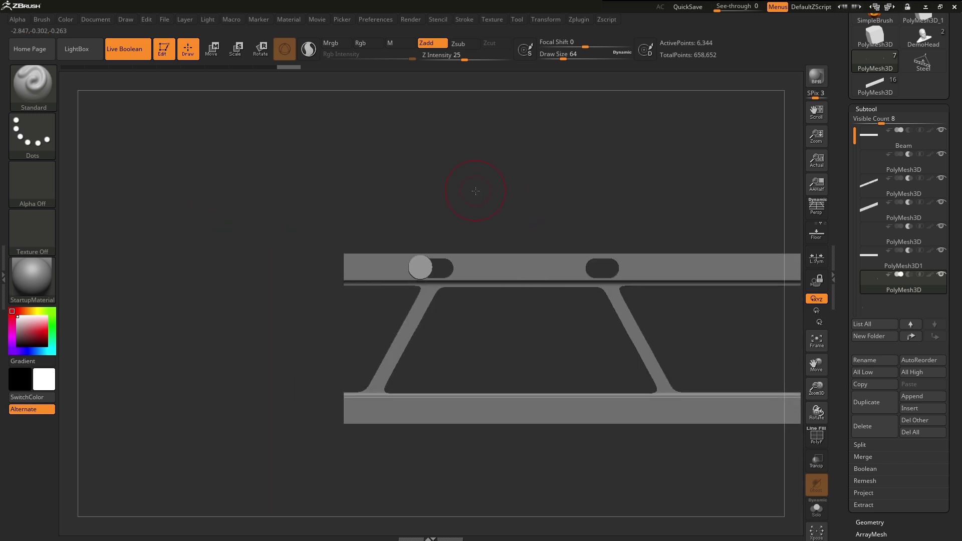
key("space")
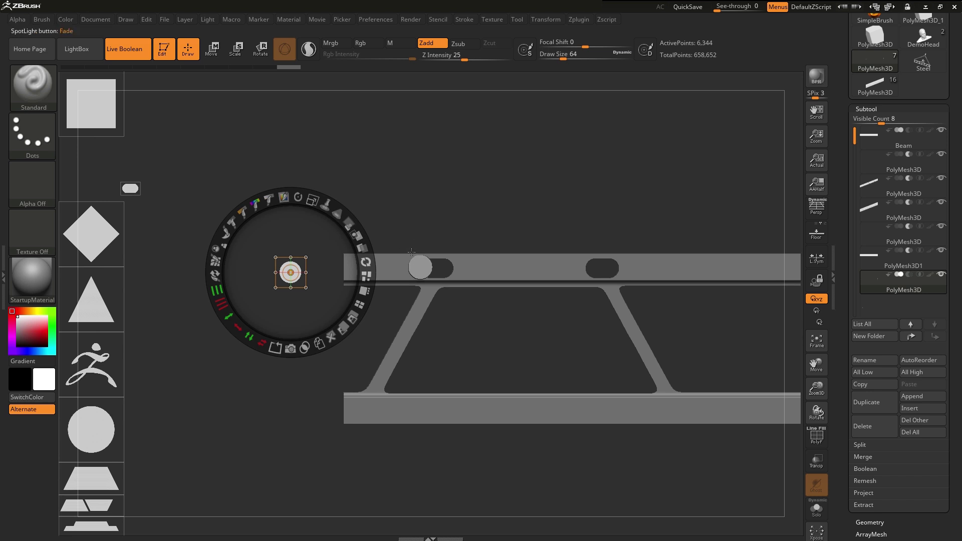
Stretch the Spotlight circle into a tall capsule and place it enlarged left of the beam
mouse_move(312, 200)
left_mouse_down()
mouse_move(346, 240)
mouse_move(292, 266)
left_mouse_up()
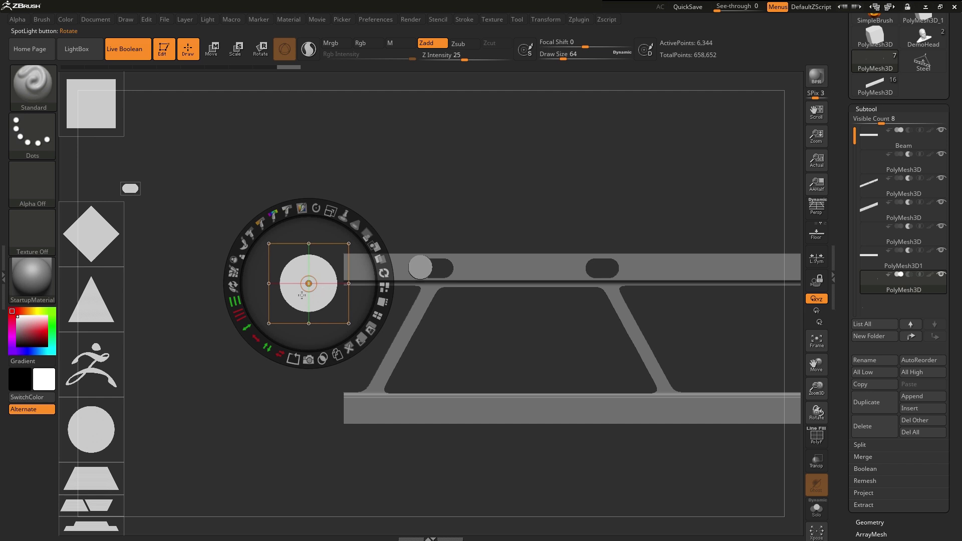
left_click_drag(312, 279, 313, 259)
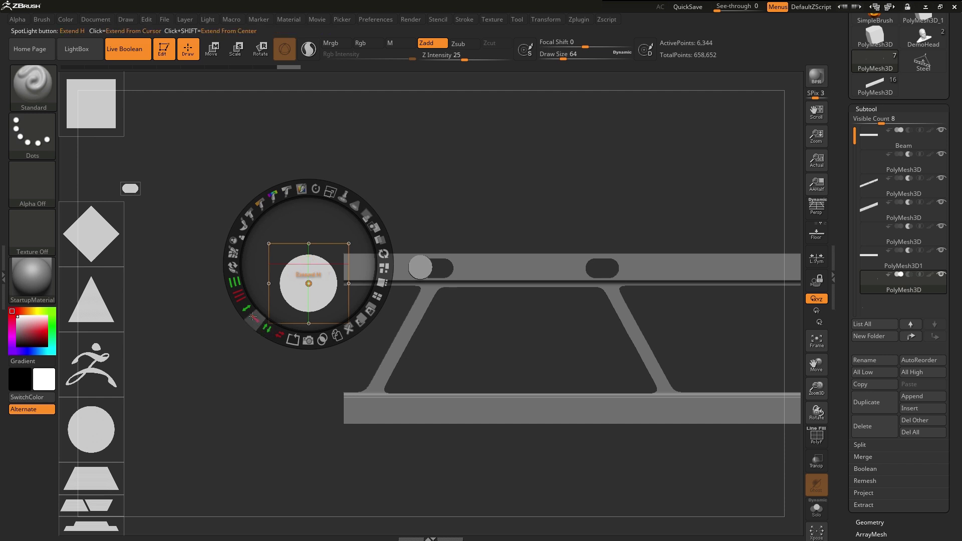
mouse_move(246, 308)
left_mouse_down()
mouse_move(210, 221)
mouse_move(215, 258)
left_mouse_up()
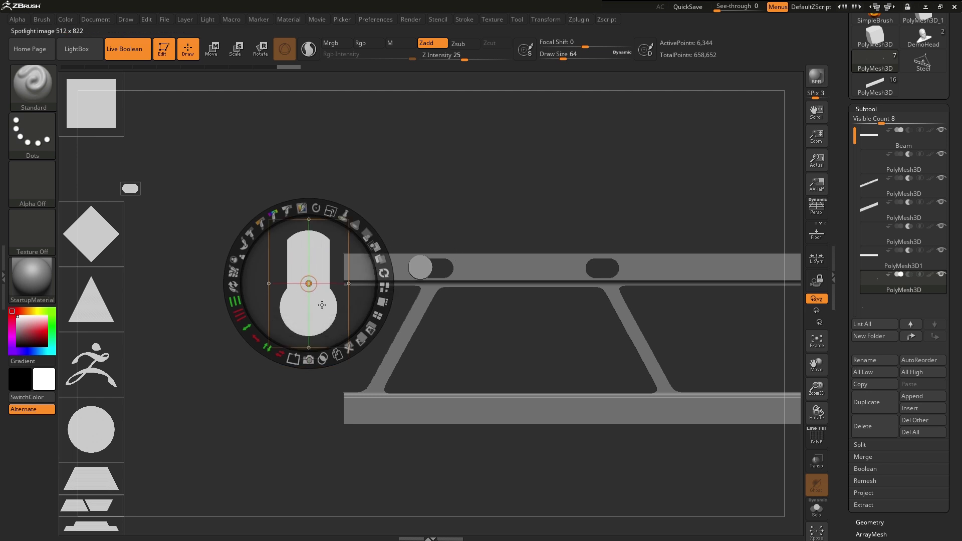
left_click_drag(318, 269, 433, 264)
left_click_drag(441, 171, 433, 217)
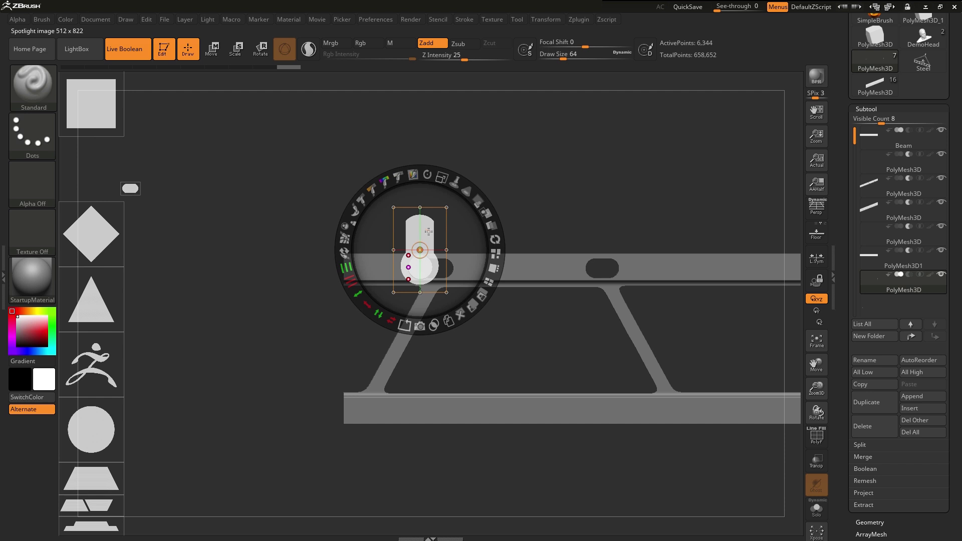
mouse_move(440, 185)
left_mouse_down()
mouse_move(431, 208)
mouse_move(274, 232)
left_mouse_up()
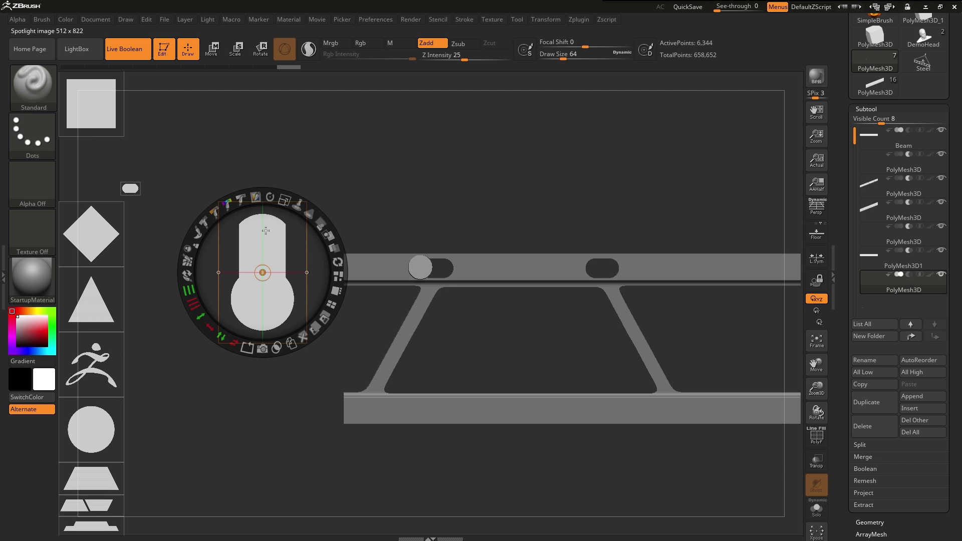
left_click_drag(287, 235, 289, 238)
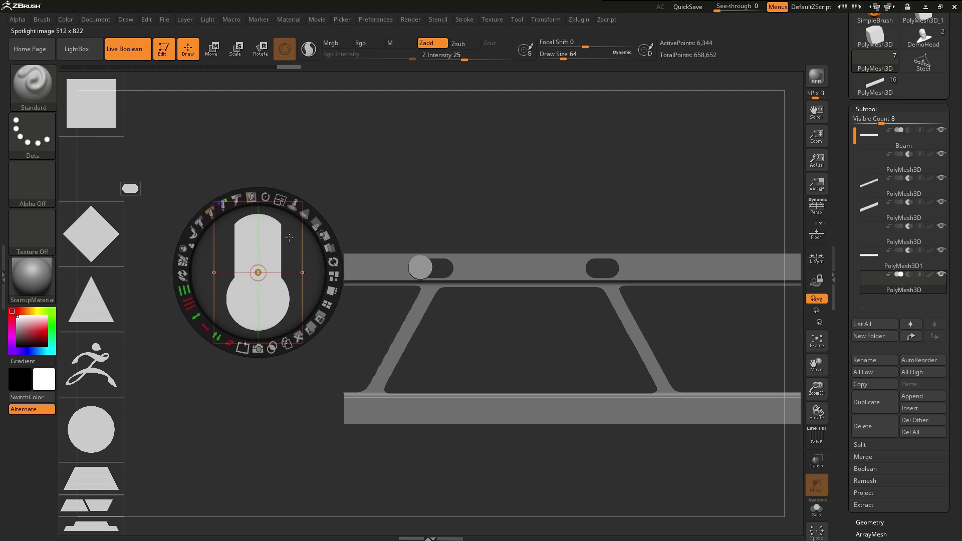
Overlay a smaller circle image on the capsule's top to form the keyhole shape
left_click(93, 432)
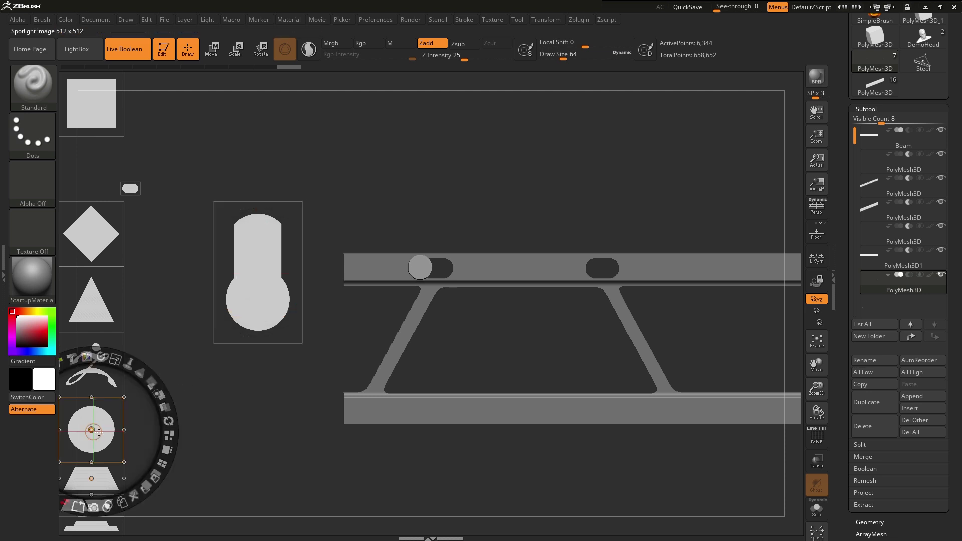
left_click_drag(99, 431, 270, 230)
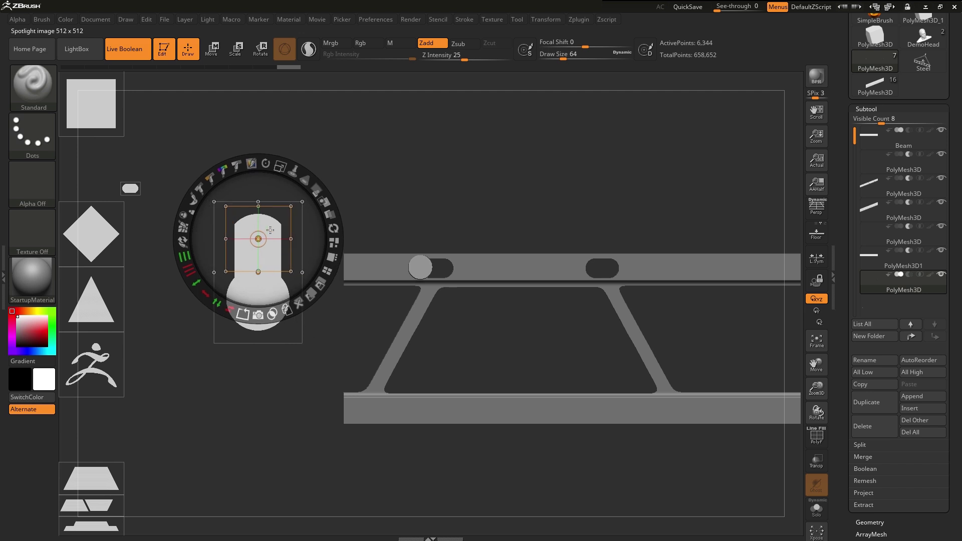
left_click_drag(291, 177, 245, 178)
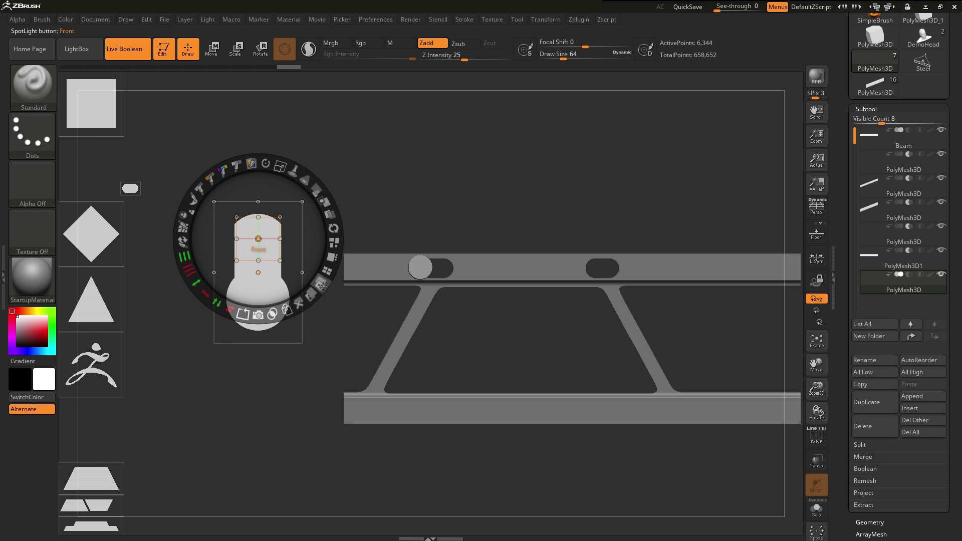
Resize the bracket image, rotate it slightly, and move the Spotlight dial off it
left_click(321, 282)
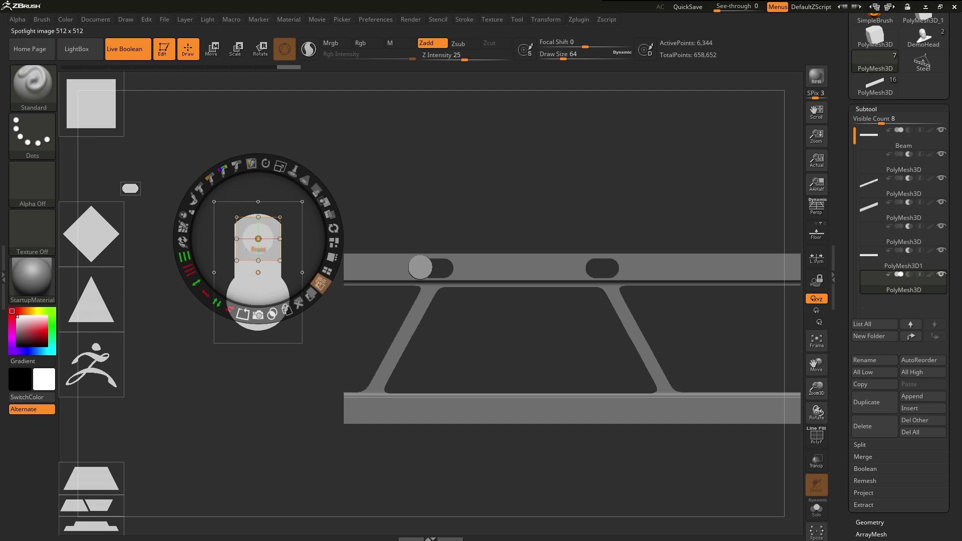
left_click(268, 168)
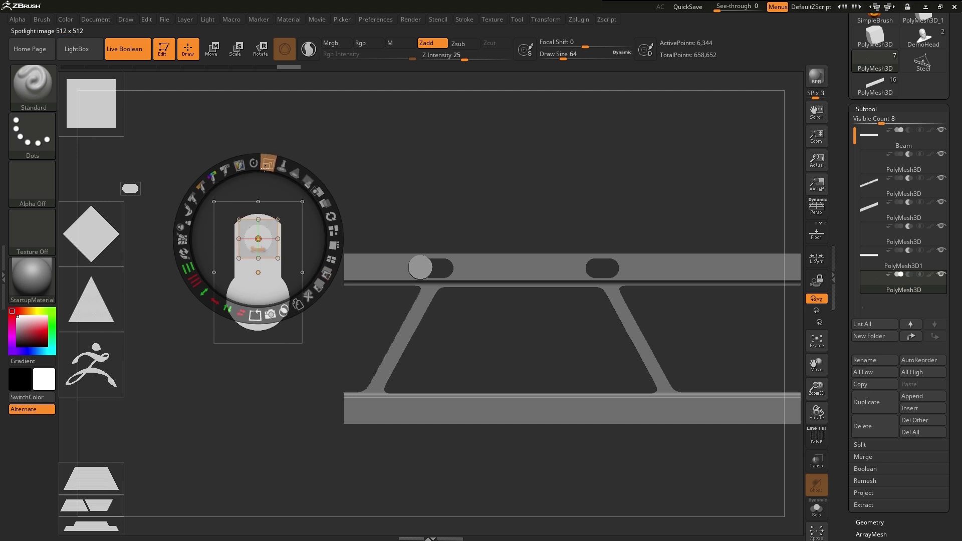
left_click_drag(269, 234, 270, 228)
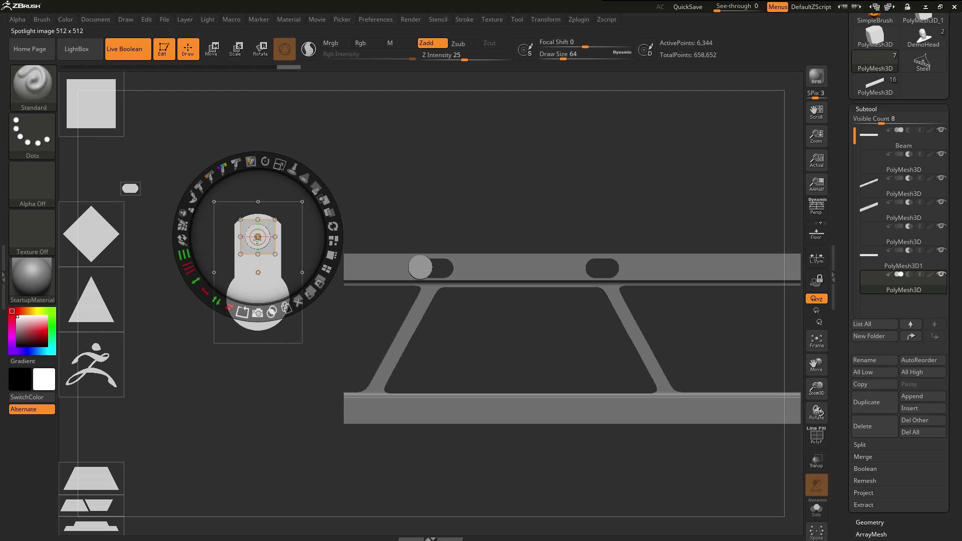
left_click_drag(257, 237, 422, 155)
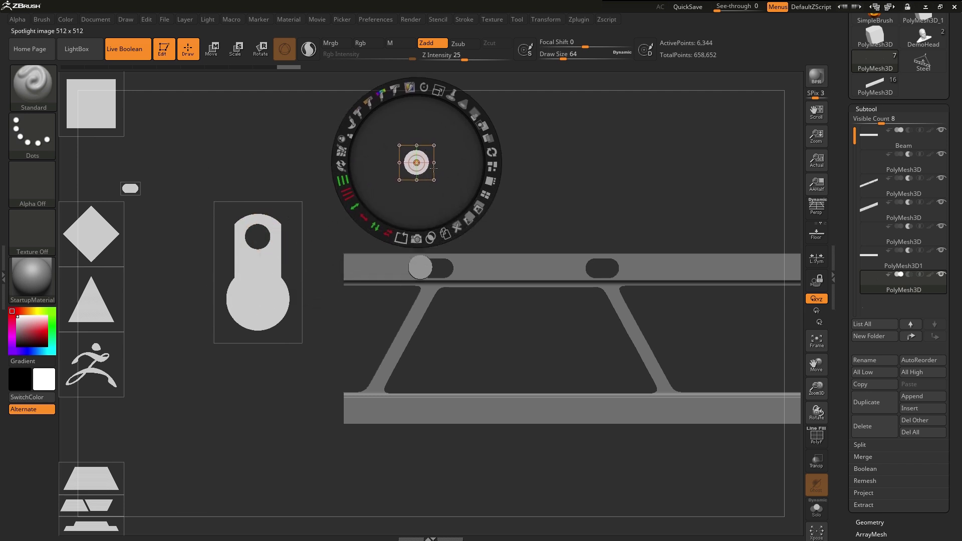
Shrink the lug-plate image over the rail end and convert it into a 14,130-point PolyMesh3D subtool
left_click(246, 282)
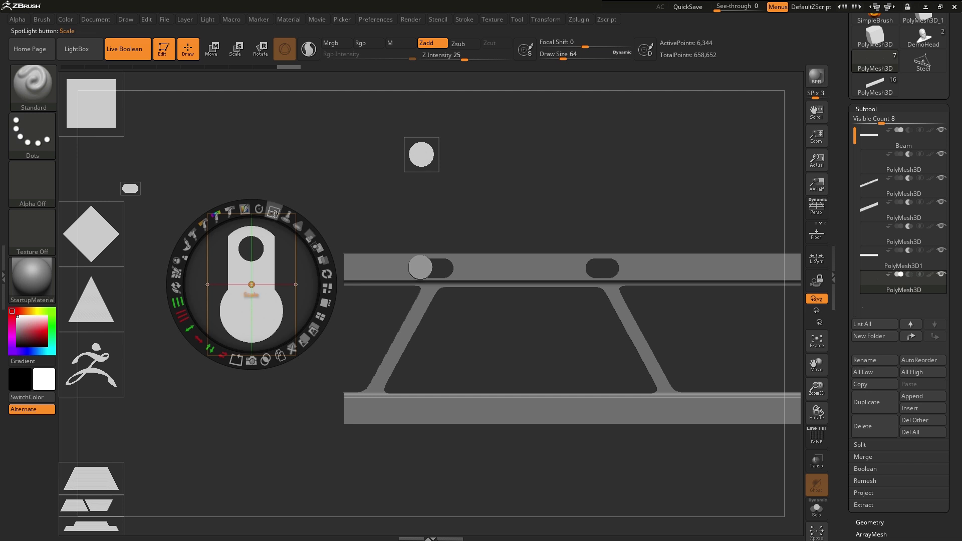
mouse_move(272, 261)
left_mouse_down()
mouse_move(261, 265)
mouse_move(436, 208)
mouse_move(432, 238)
left_mouse_up()
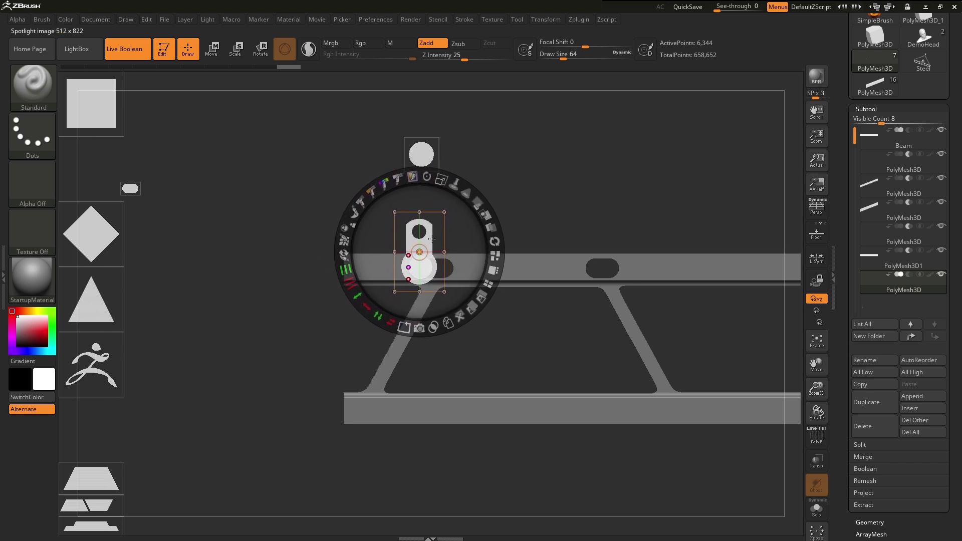
left_click(418, 328)
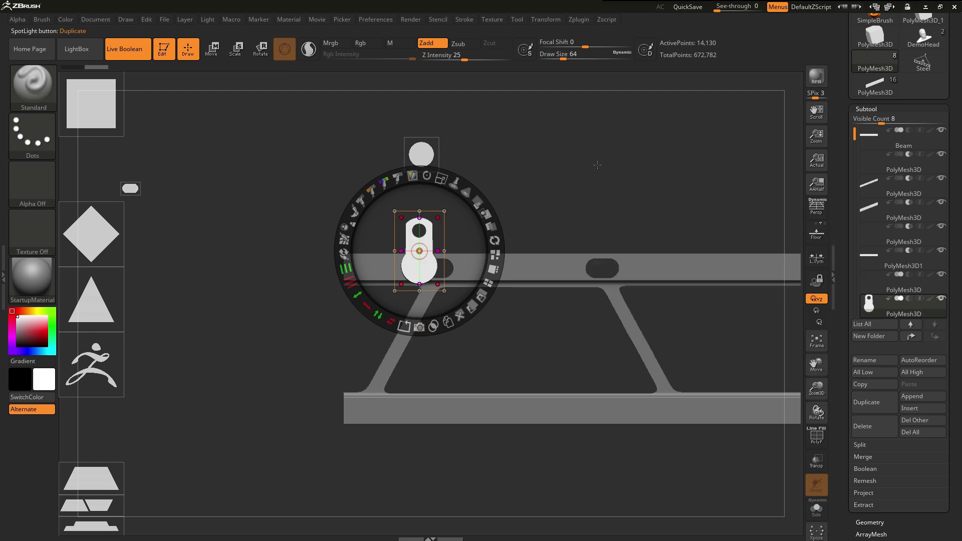
Hide the Spotlight images and redraw the beam model in a tilted perspective
key("shift+z")
key("ctrl+n")
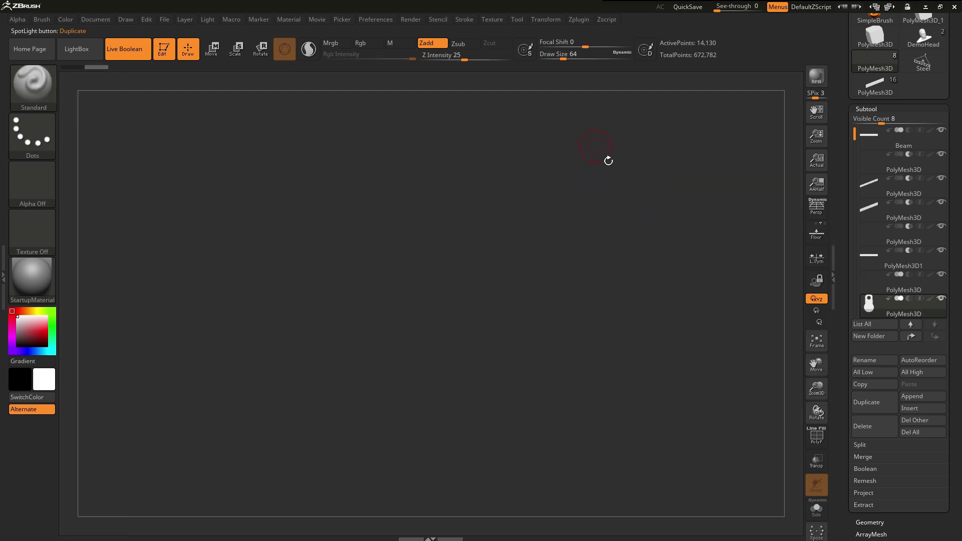
left_click(817, 341)
mouse_move(666, 225)
left_mouse_down()
mouse_move(489, 195)
mouse_move(489, 180)
mouse_move(653, 428)
mouse_move(709, 316)
mouse_move(656, 339)
mouse_move(716, 345)
left_mouse_up()
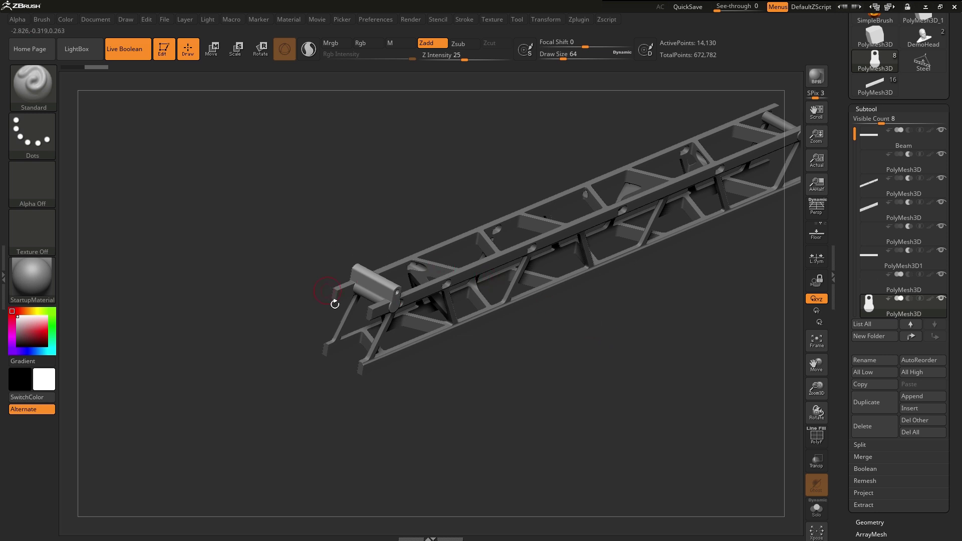
Rotate the bracket tab upright and move it onto the top rail's left-end pin
left_click(212, 49)
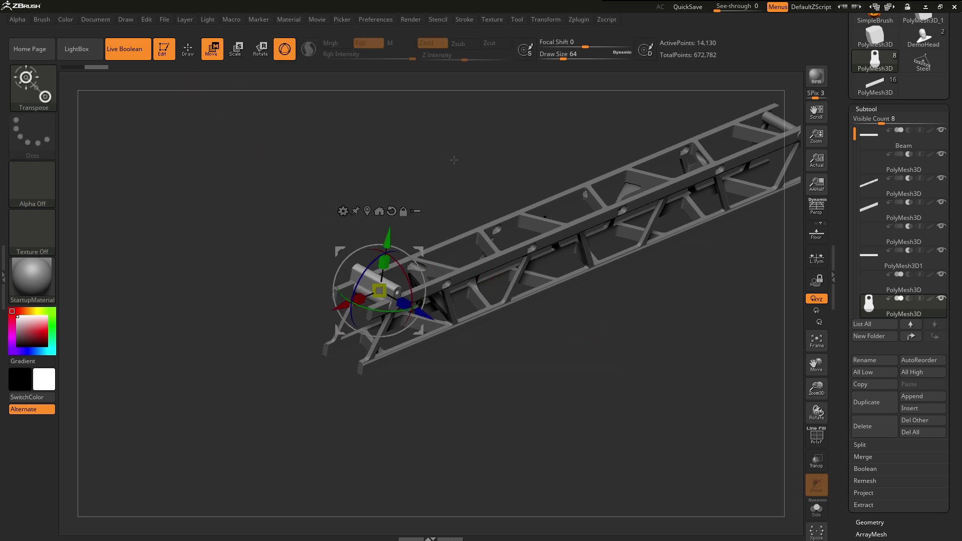
left_click_drag(451, 168, 436, 250)
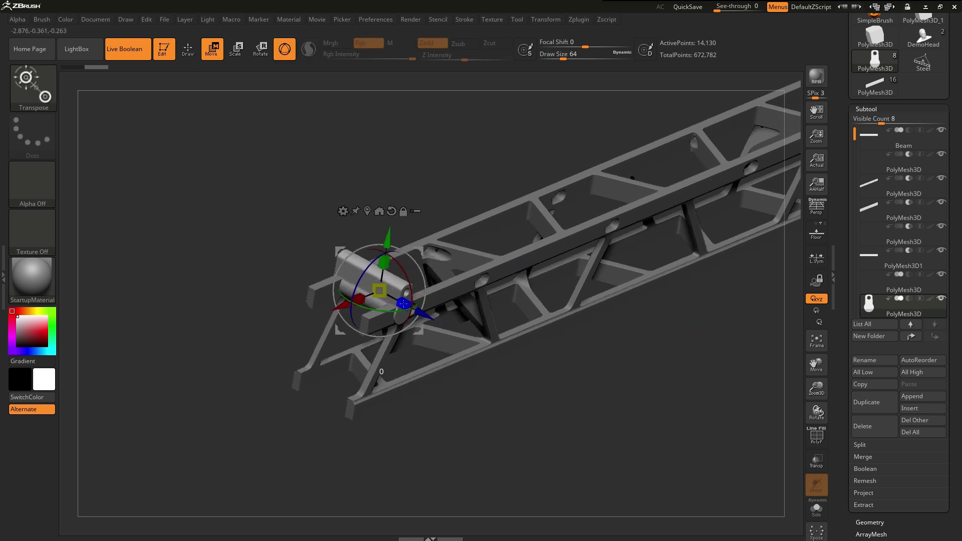
left_click_drag(357, 307, 368, 290)
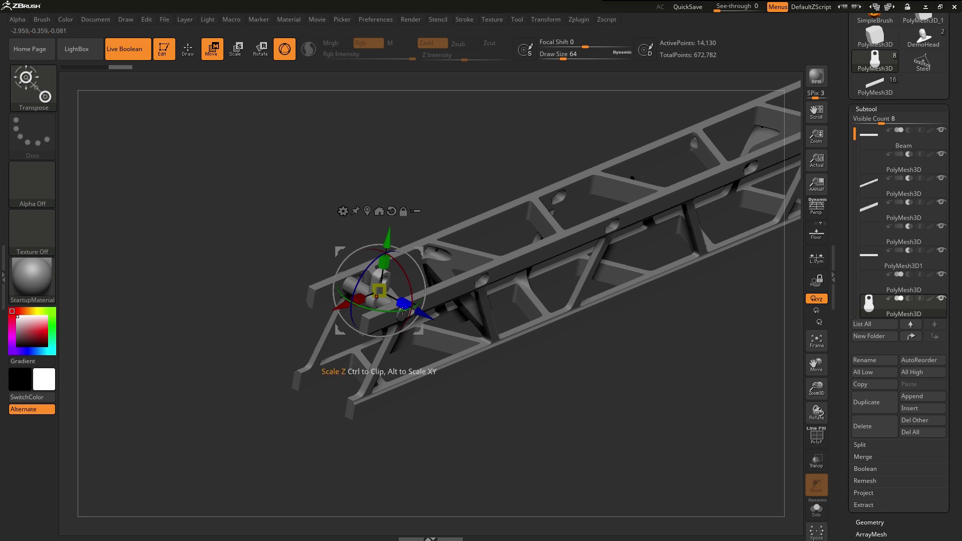
left_click_drag(419, 313, 396, 305)
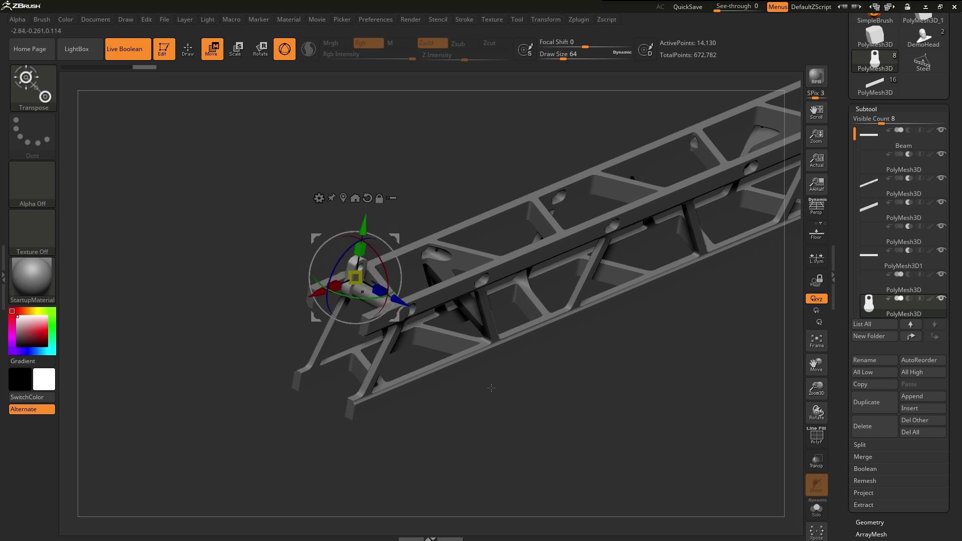
left_click_drag(441, 235, 461, 231)
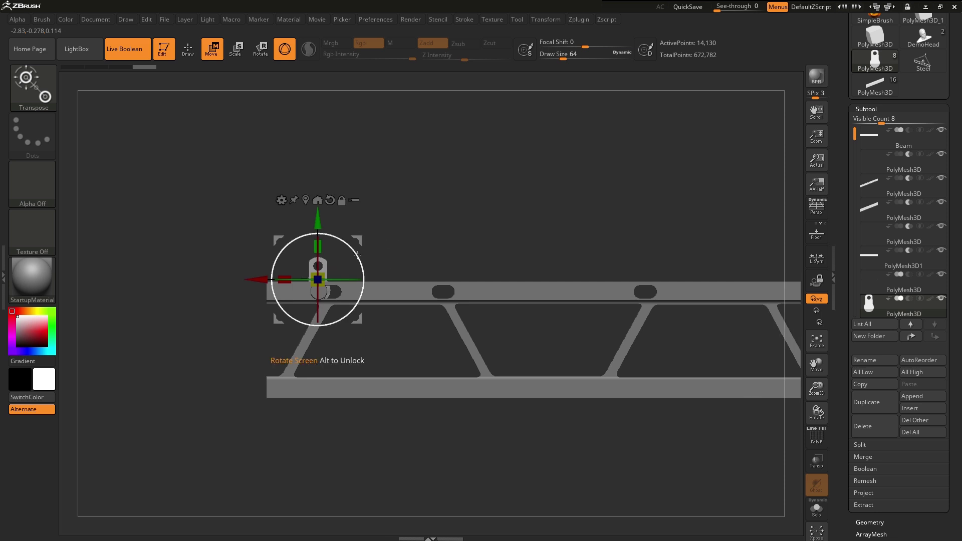
mouse_move(460, 230)
left_mouse_down()
mouse_move(422, 254)
mouse_move(539, 269)
mouse_move(494, 191)
mouse_move(418, 180)
left_mouse_up()
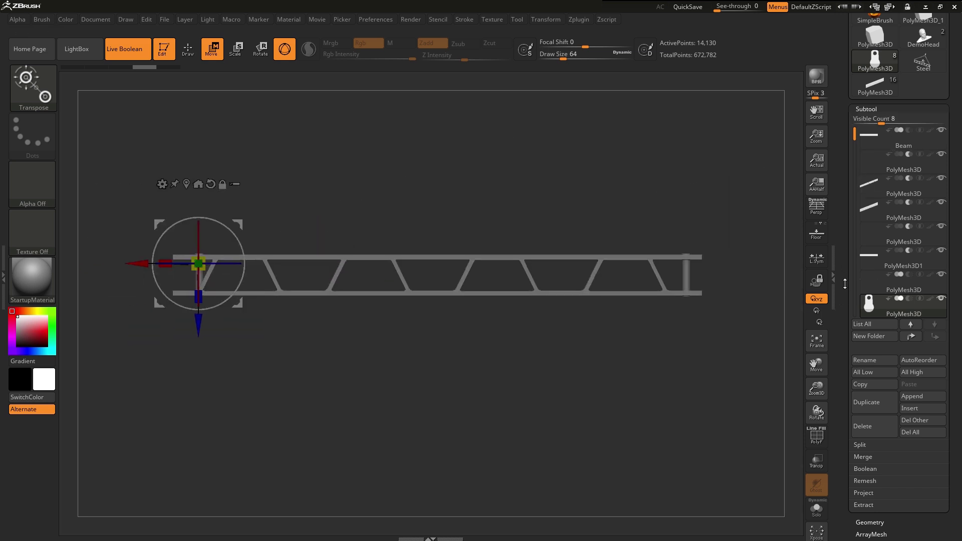
Duplicate the bracket tab and move the copy onto the top rail's right-end pin
left_click(862, 402)
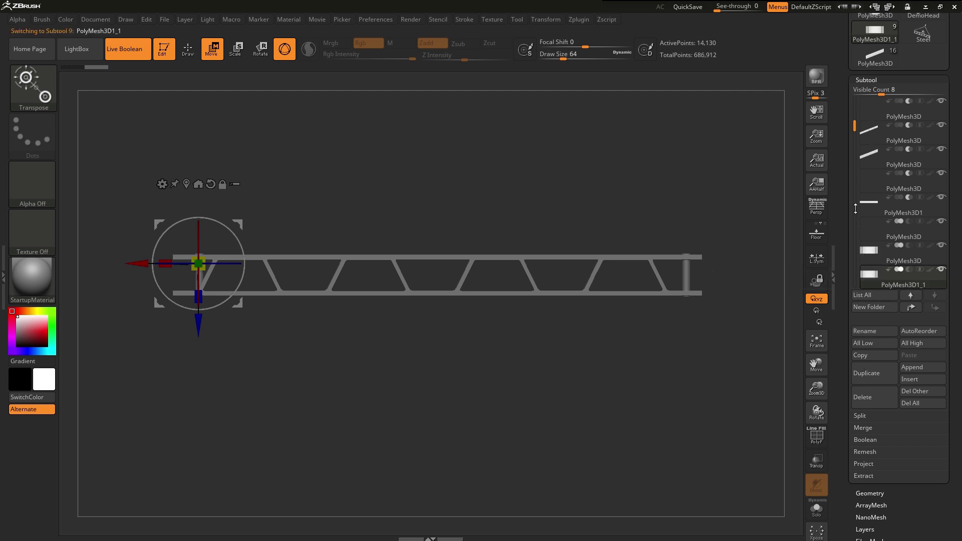
left_click_drag(160, 264, 644, 290)
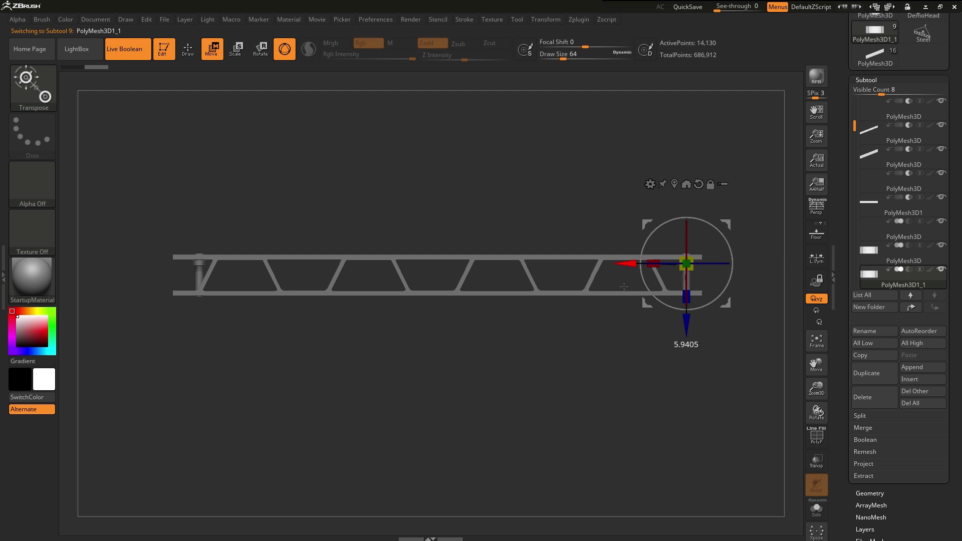
left_click_drag(695, 327, 695, 349)
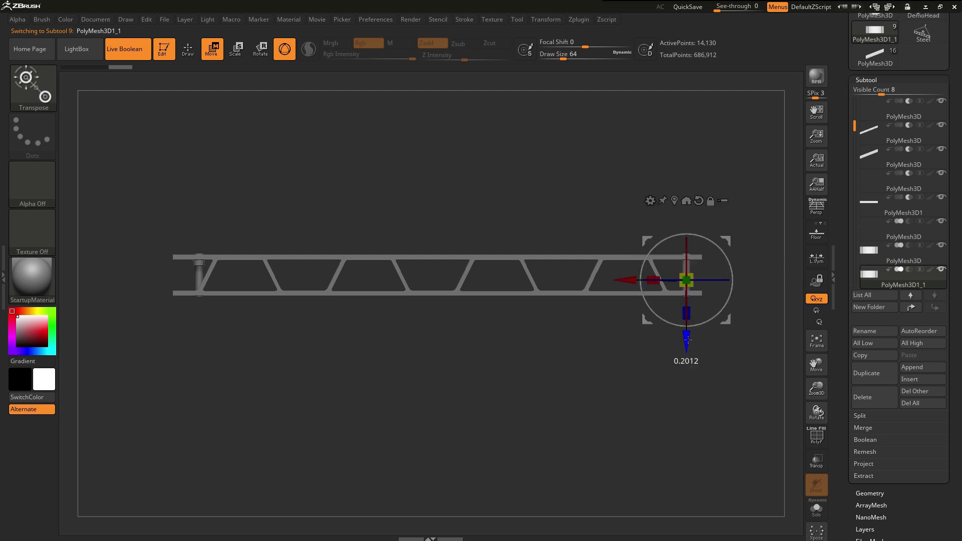
left_click_drag(759, 273, 759, 312)
scroll(686, 290, "up", 3)
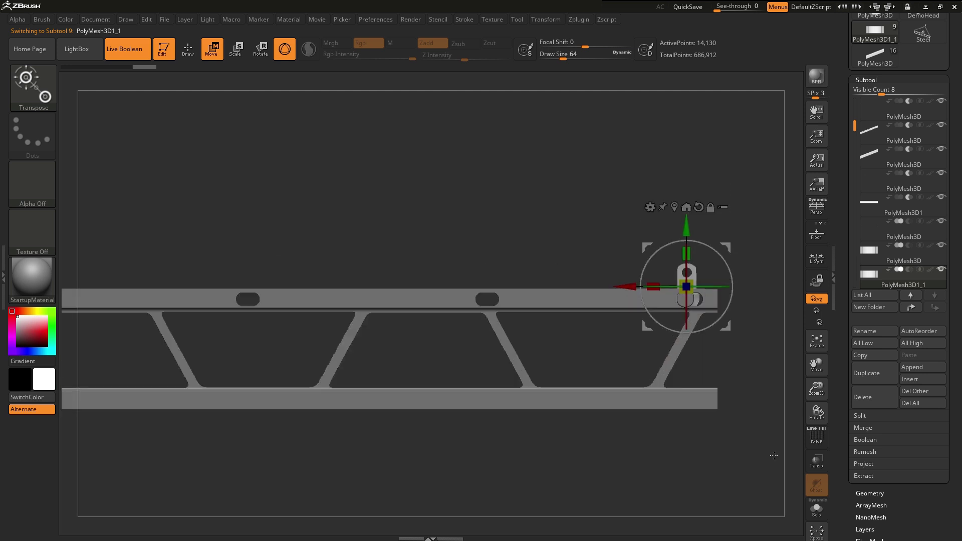
scroll(687, 291, "up", 3)
left_click_drag(624, 289, 617, 289)
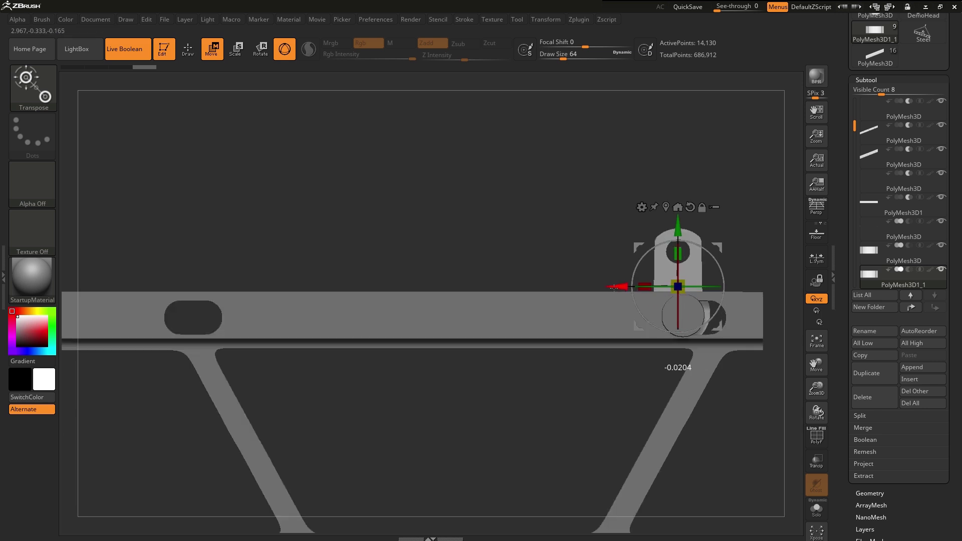
left_click_drag(506, 122, 495, 126)
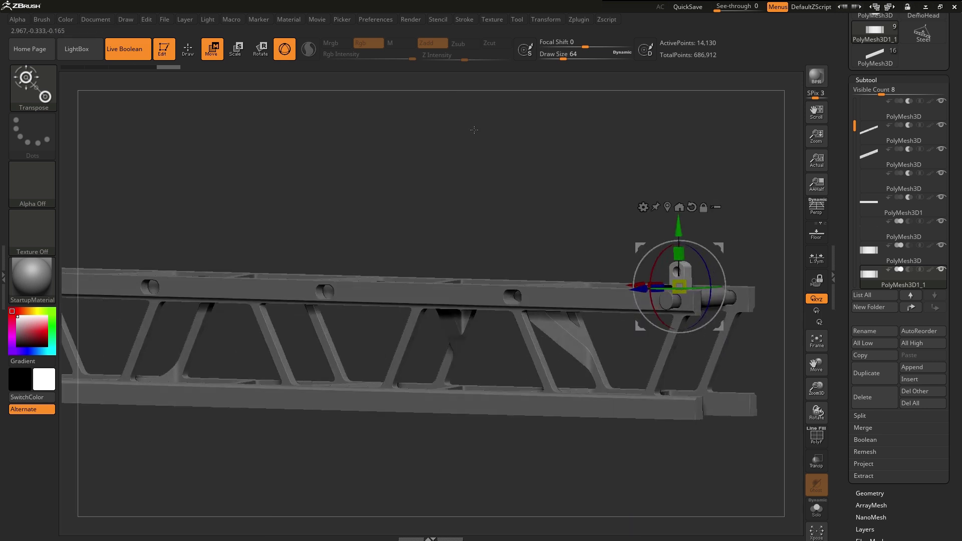
Frame the whole truss and zoom in to inspect the bracket tabs at both rail ends
key("f")
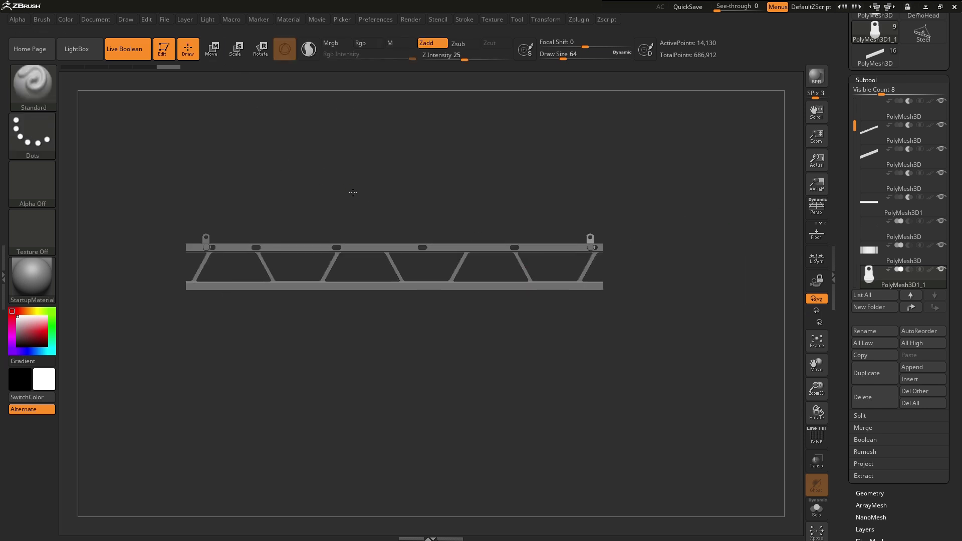
scroll(242, 172, "up", 2)
scroll(421, 170, "up", 2)
scroll(282, 161, "up", 1)
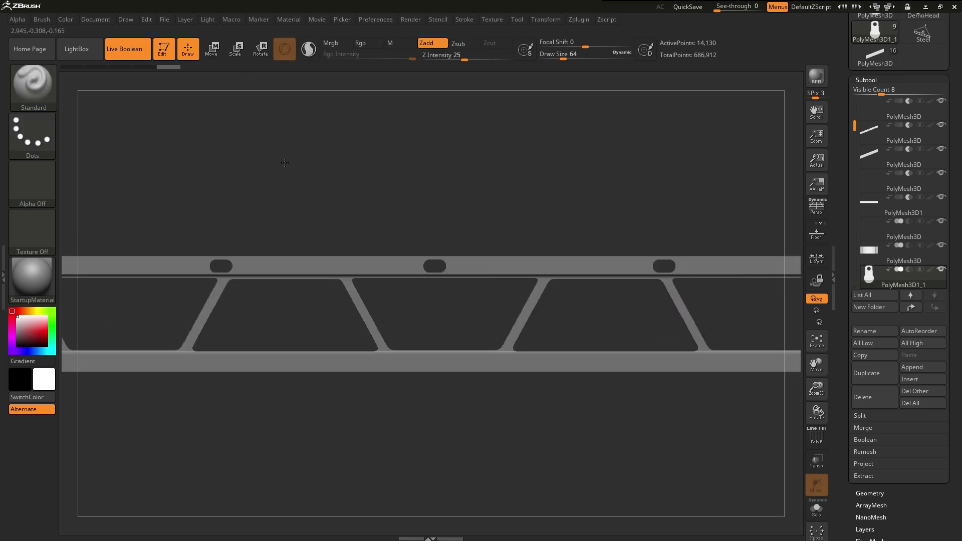
scroll(580, 171, "up", 2)
scroll(501, 173, "down", 2)
scroll(407, 164, "up", 2)
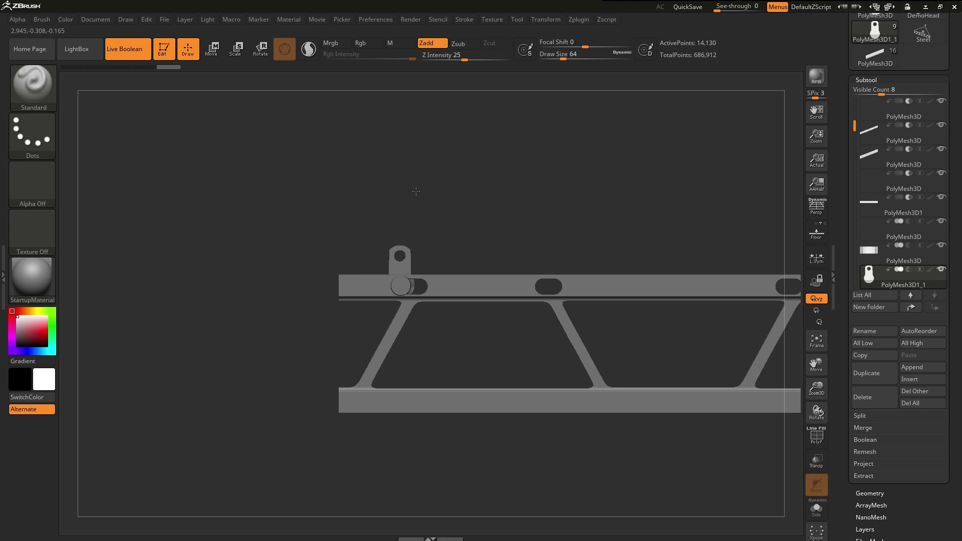
scroll(416, 191, "up", 2)
scroll(370, 232, "down", 1)
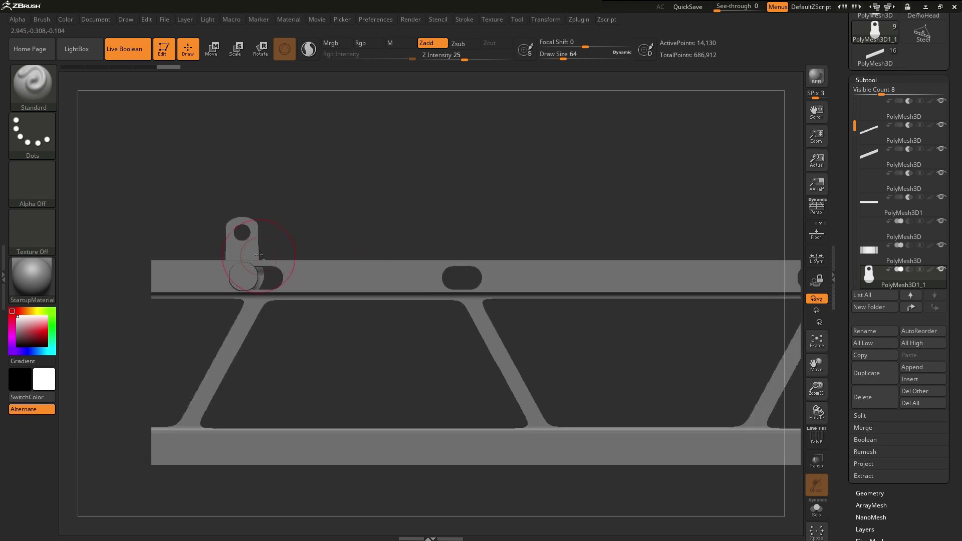